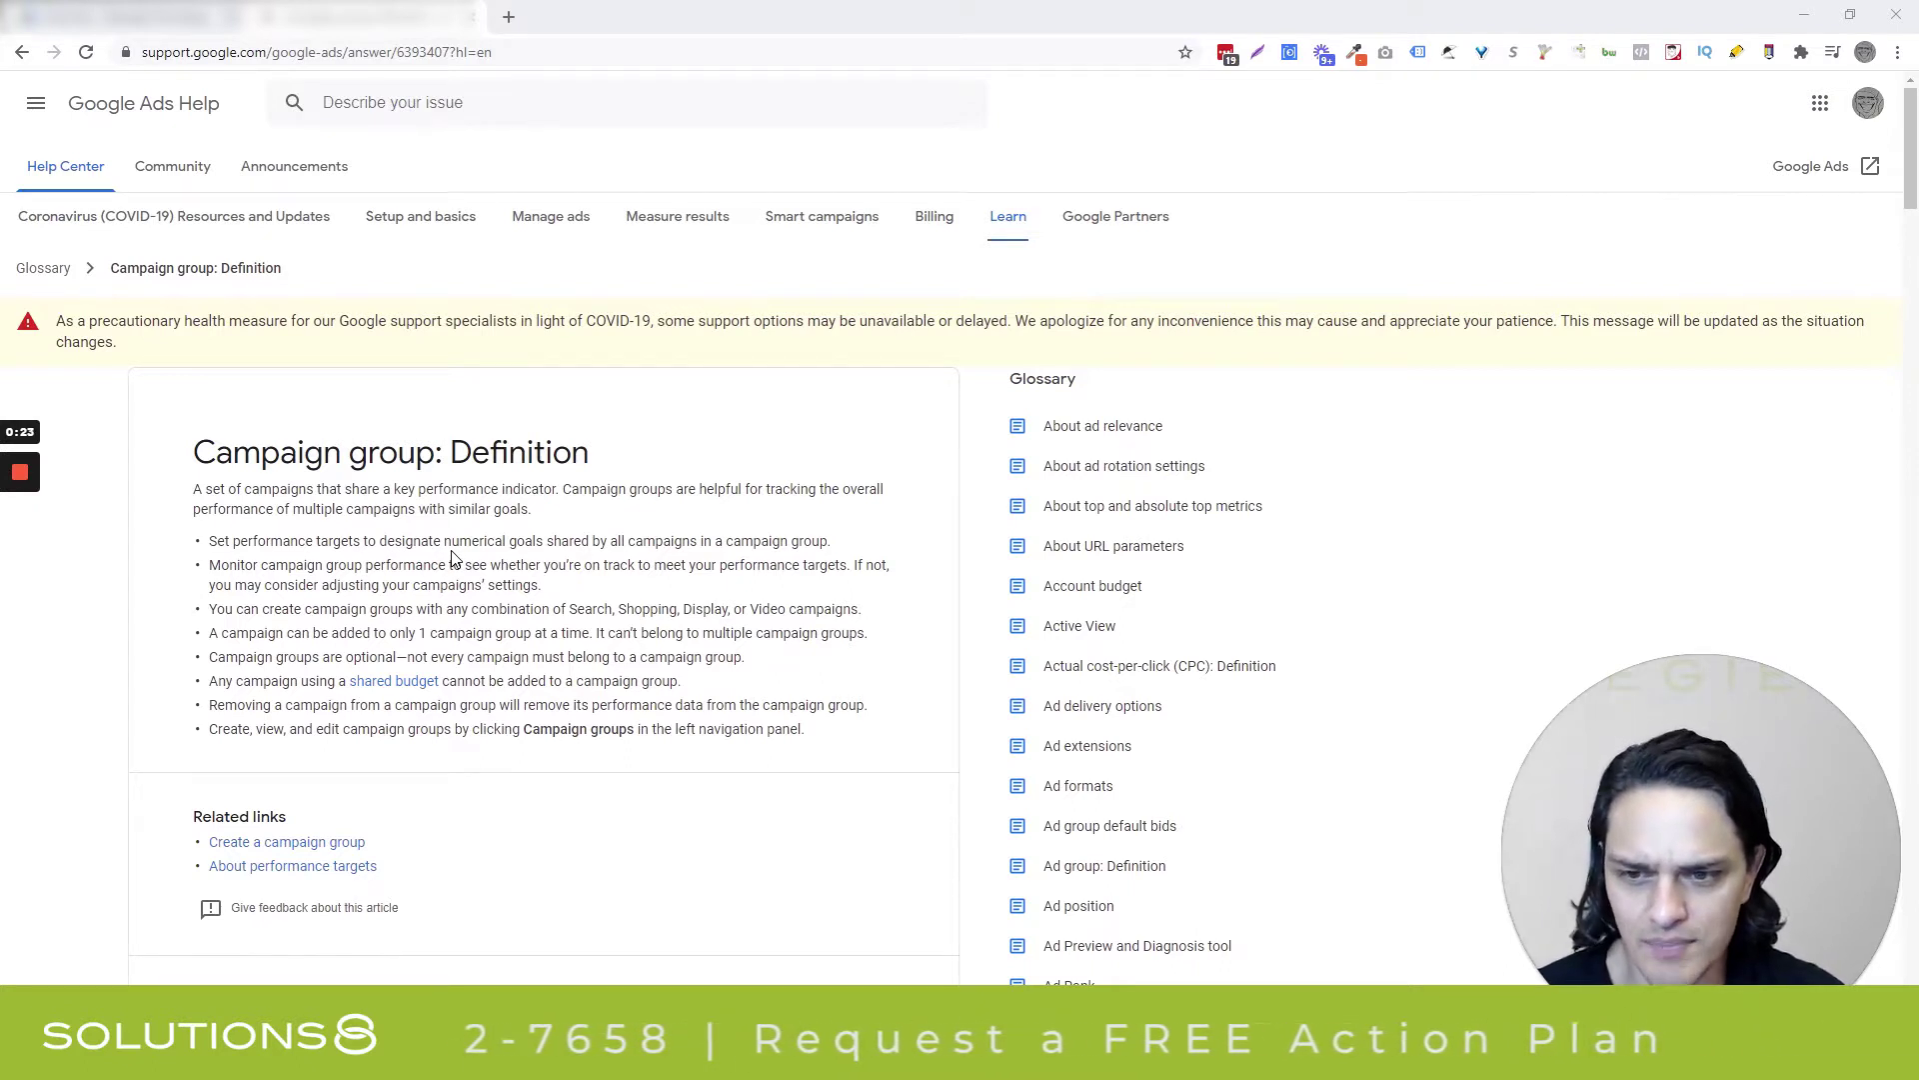
Read the shared-budget campaign rule in the campaign group help article, then return to the account overview.
scroll(452, 558, down, 1)
drag(263, 580, 670, 581)
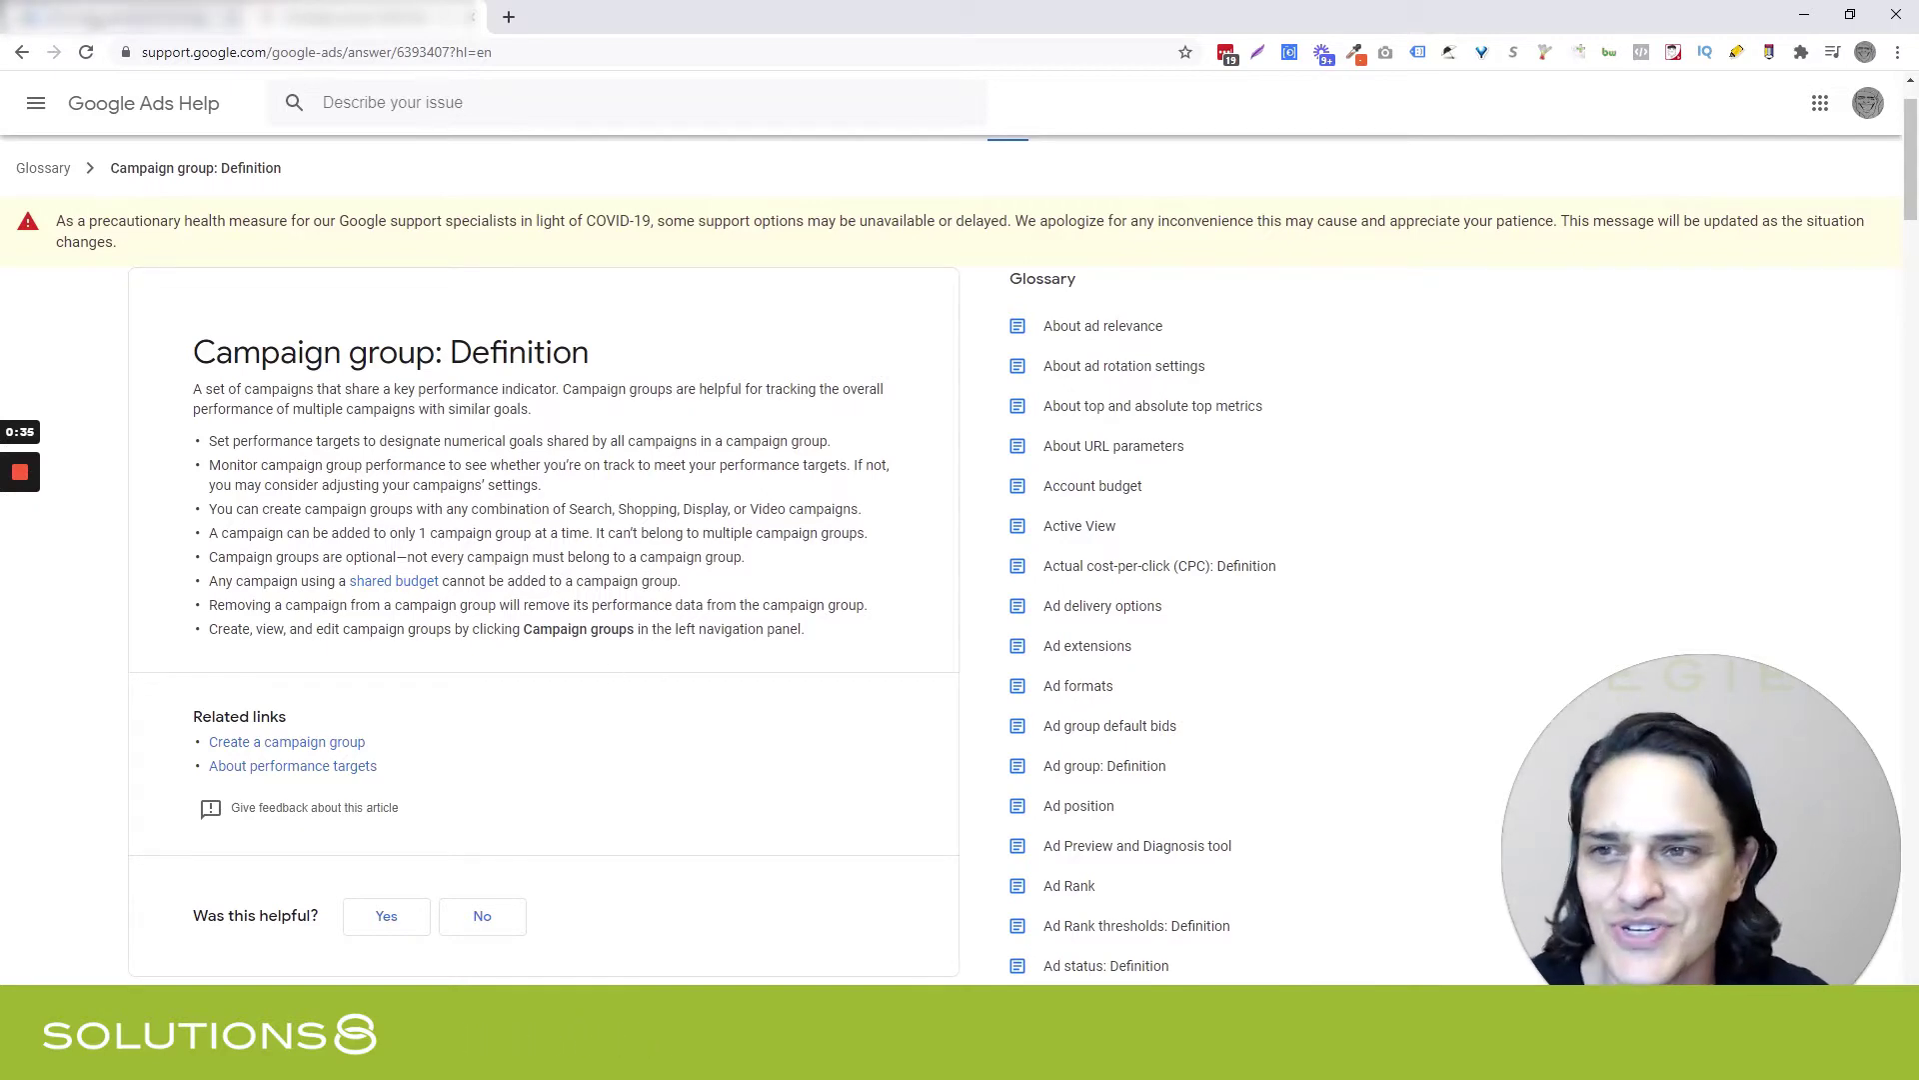
key(alt+Left)
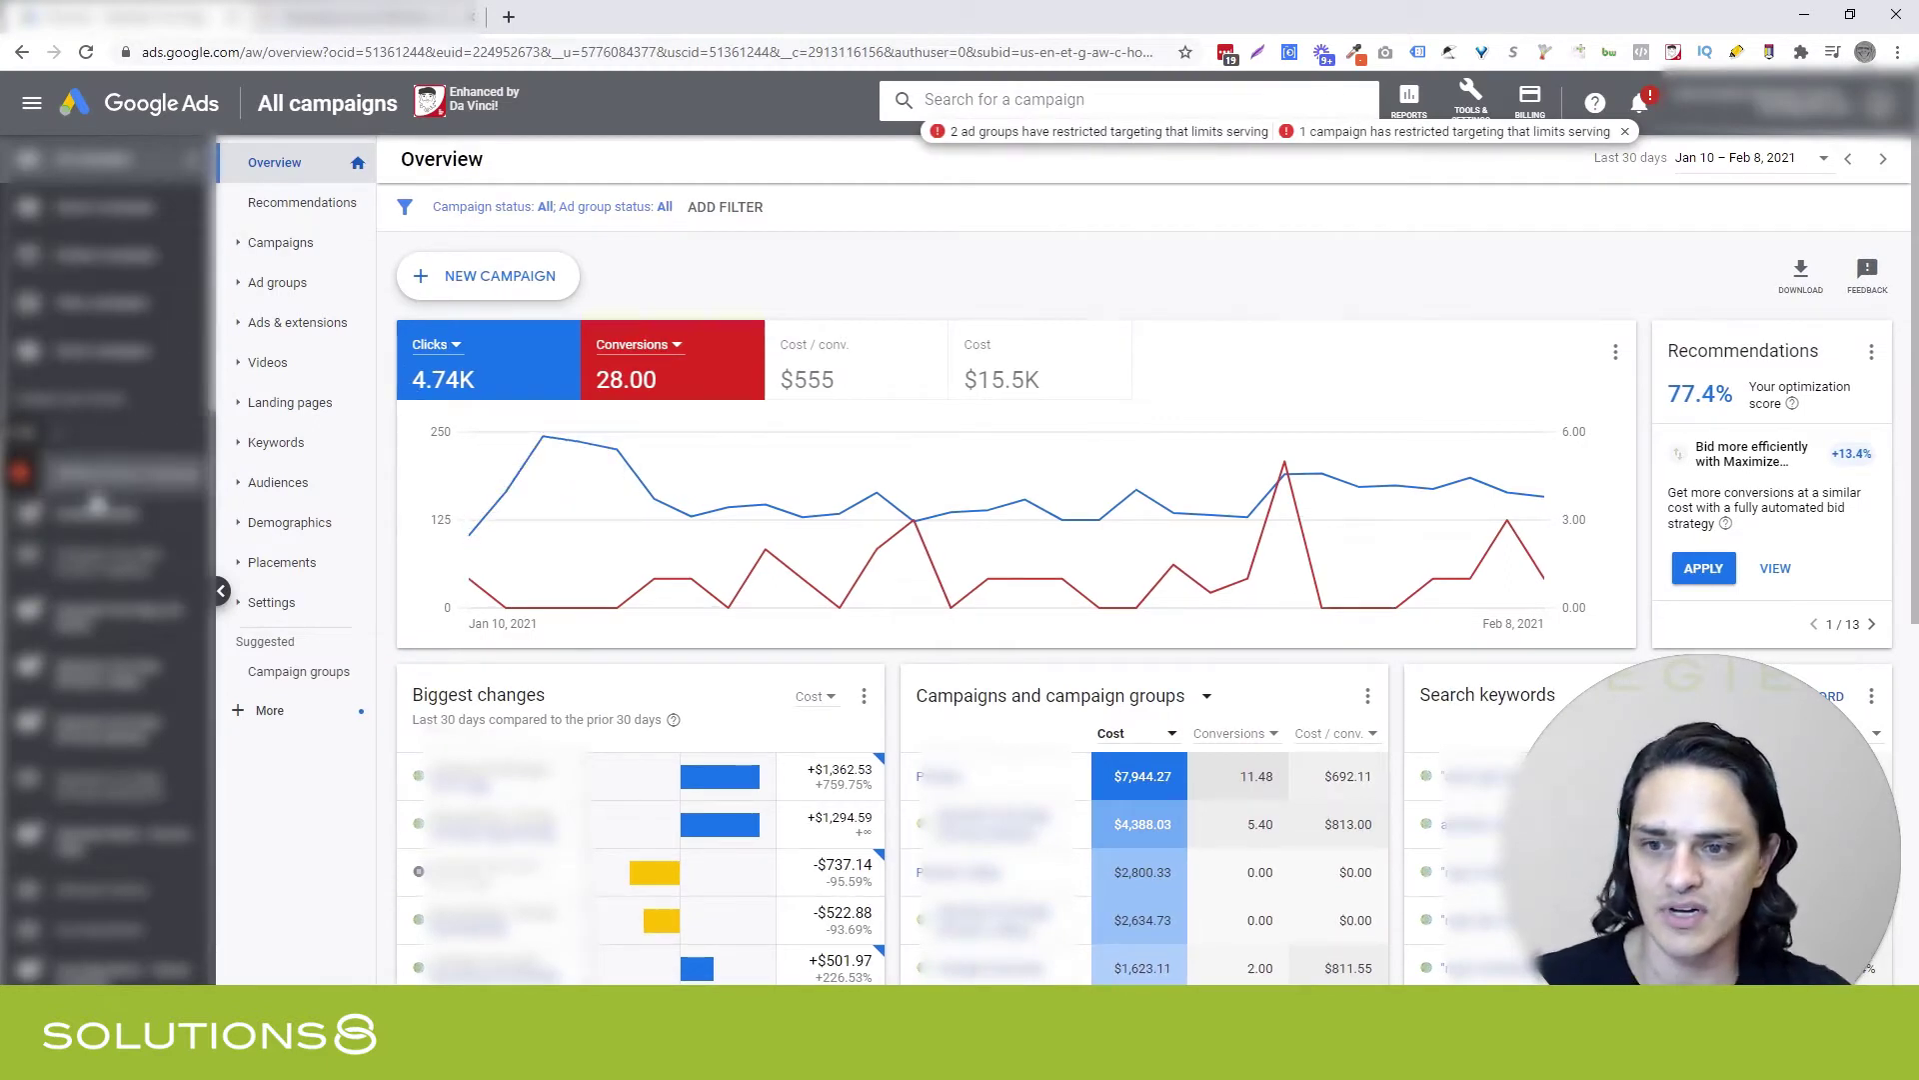
Expand the More section of the left navigation and go to Campaign groups.
scroll(100, 575, down, 10)
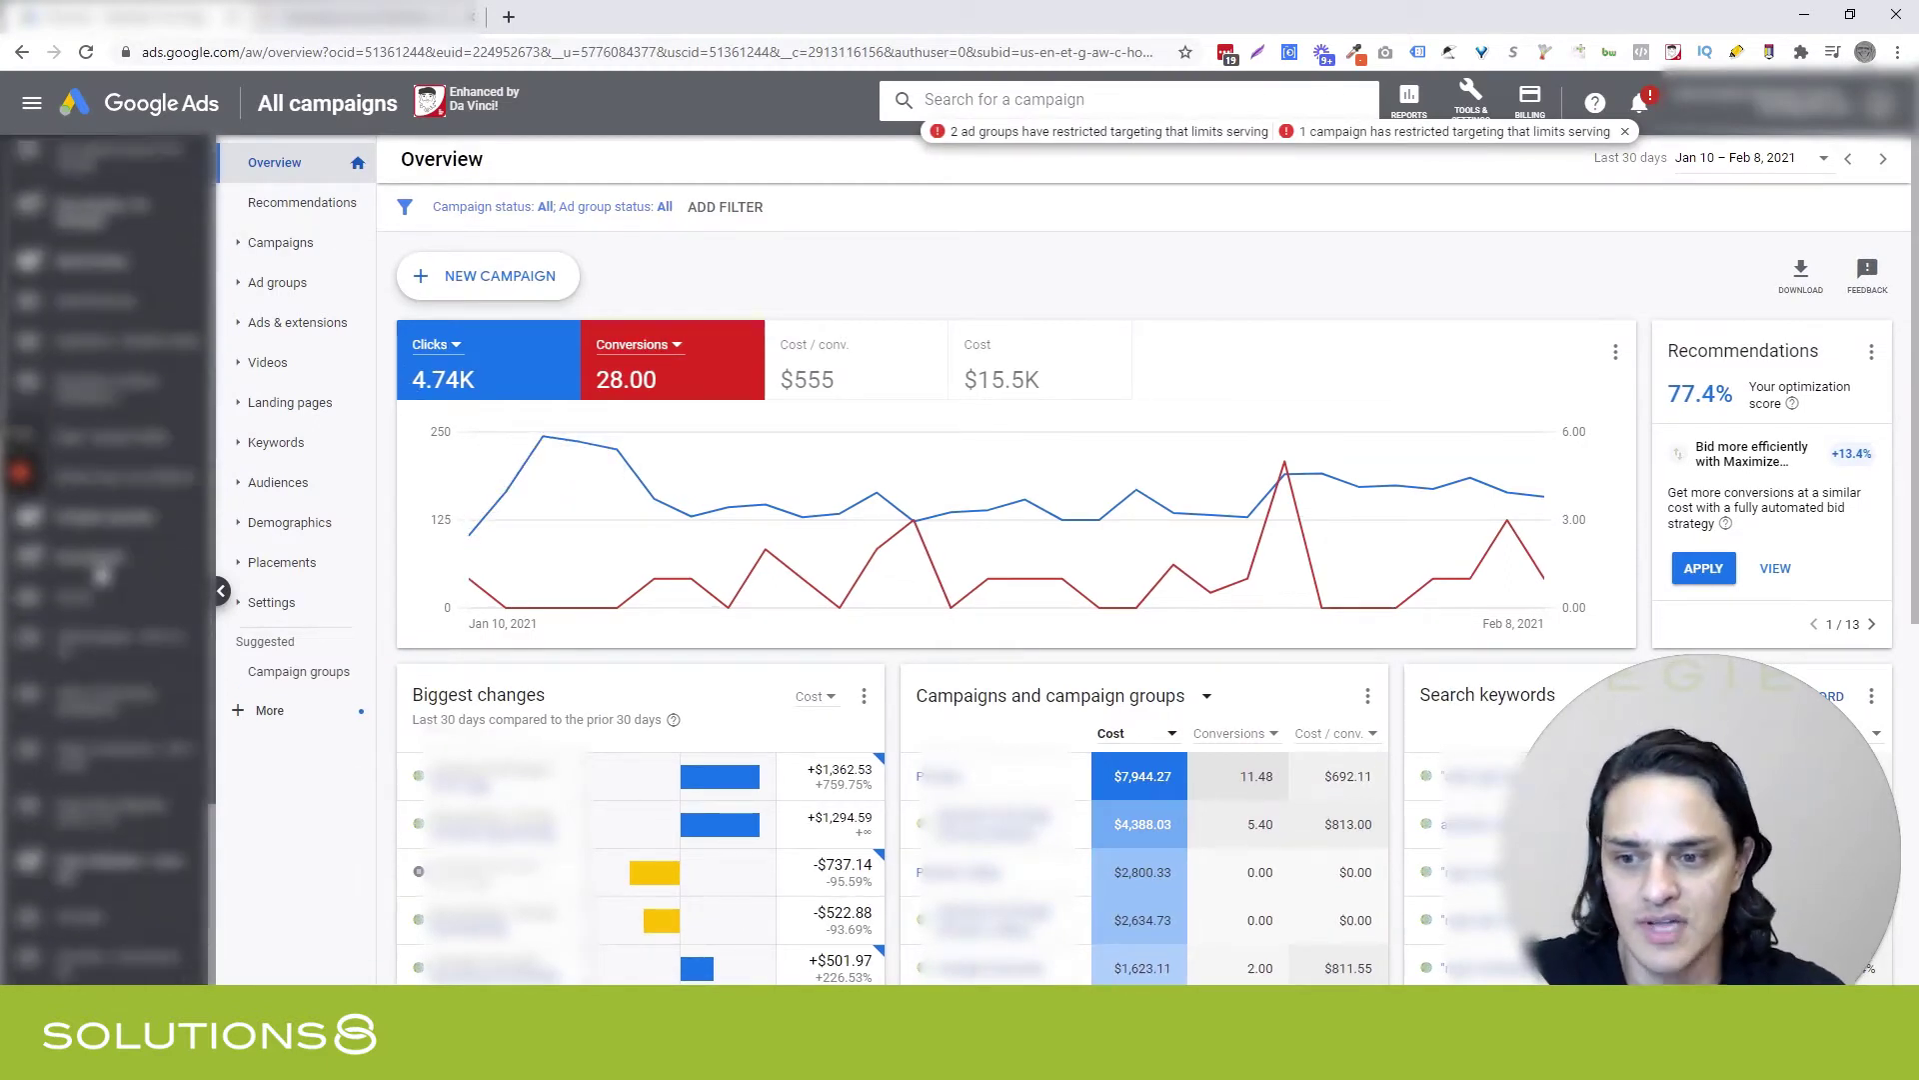
scroll(101, 573, up, 10)
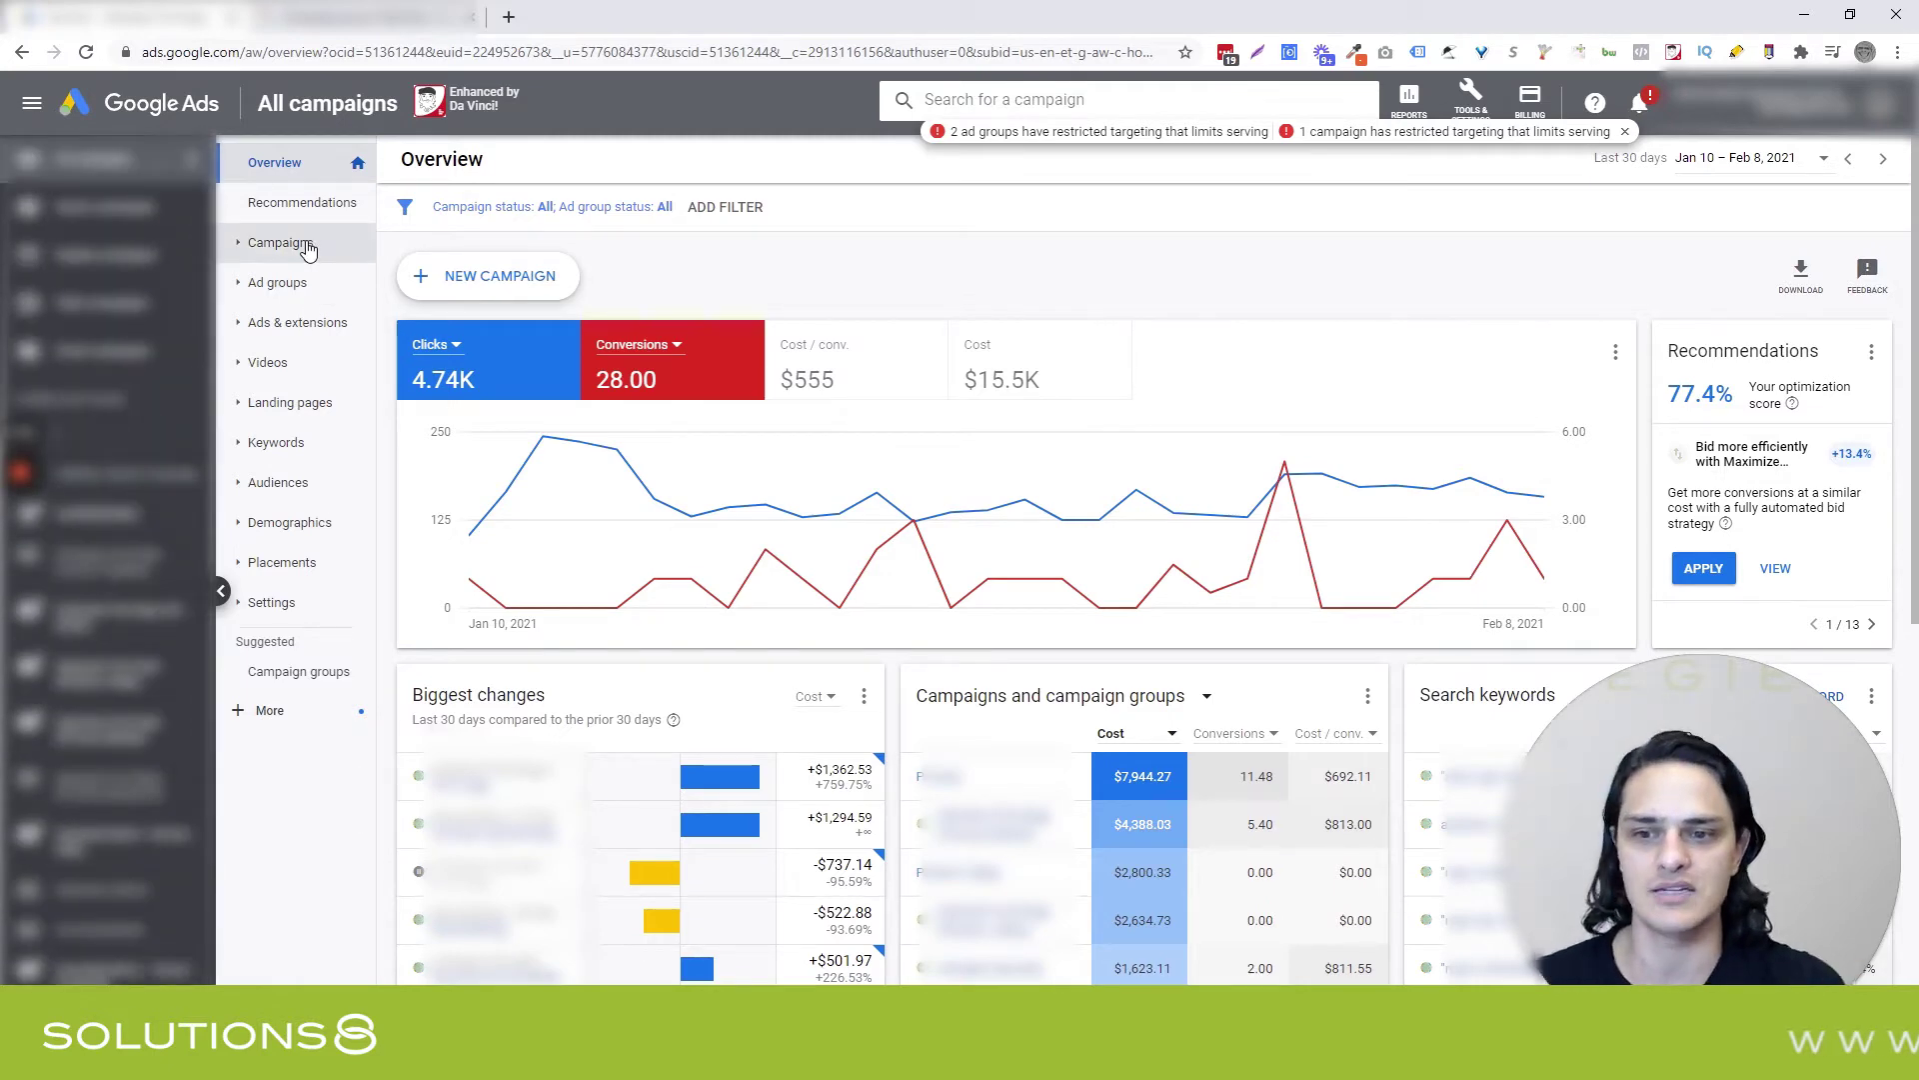
click(267, 711)
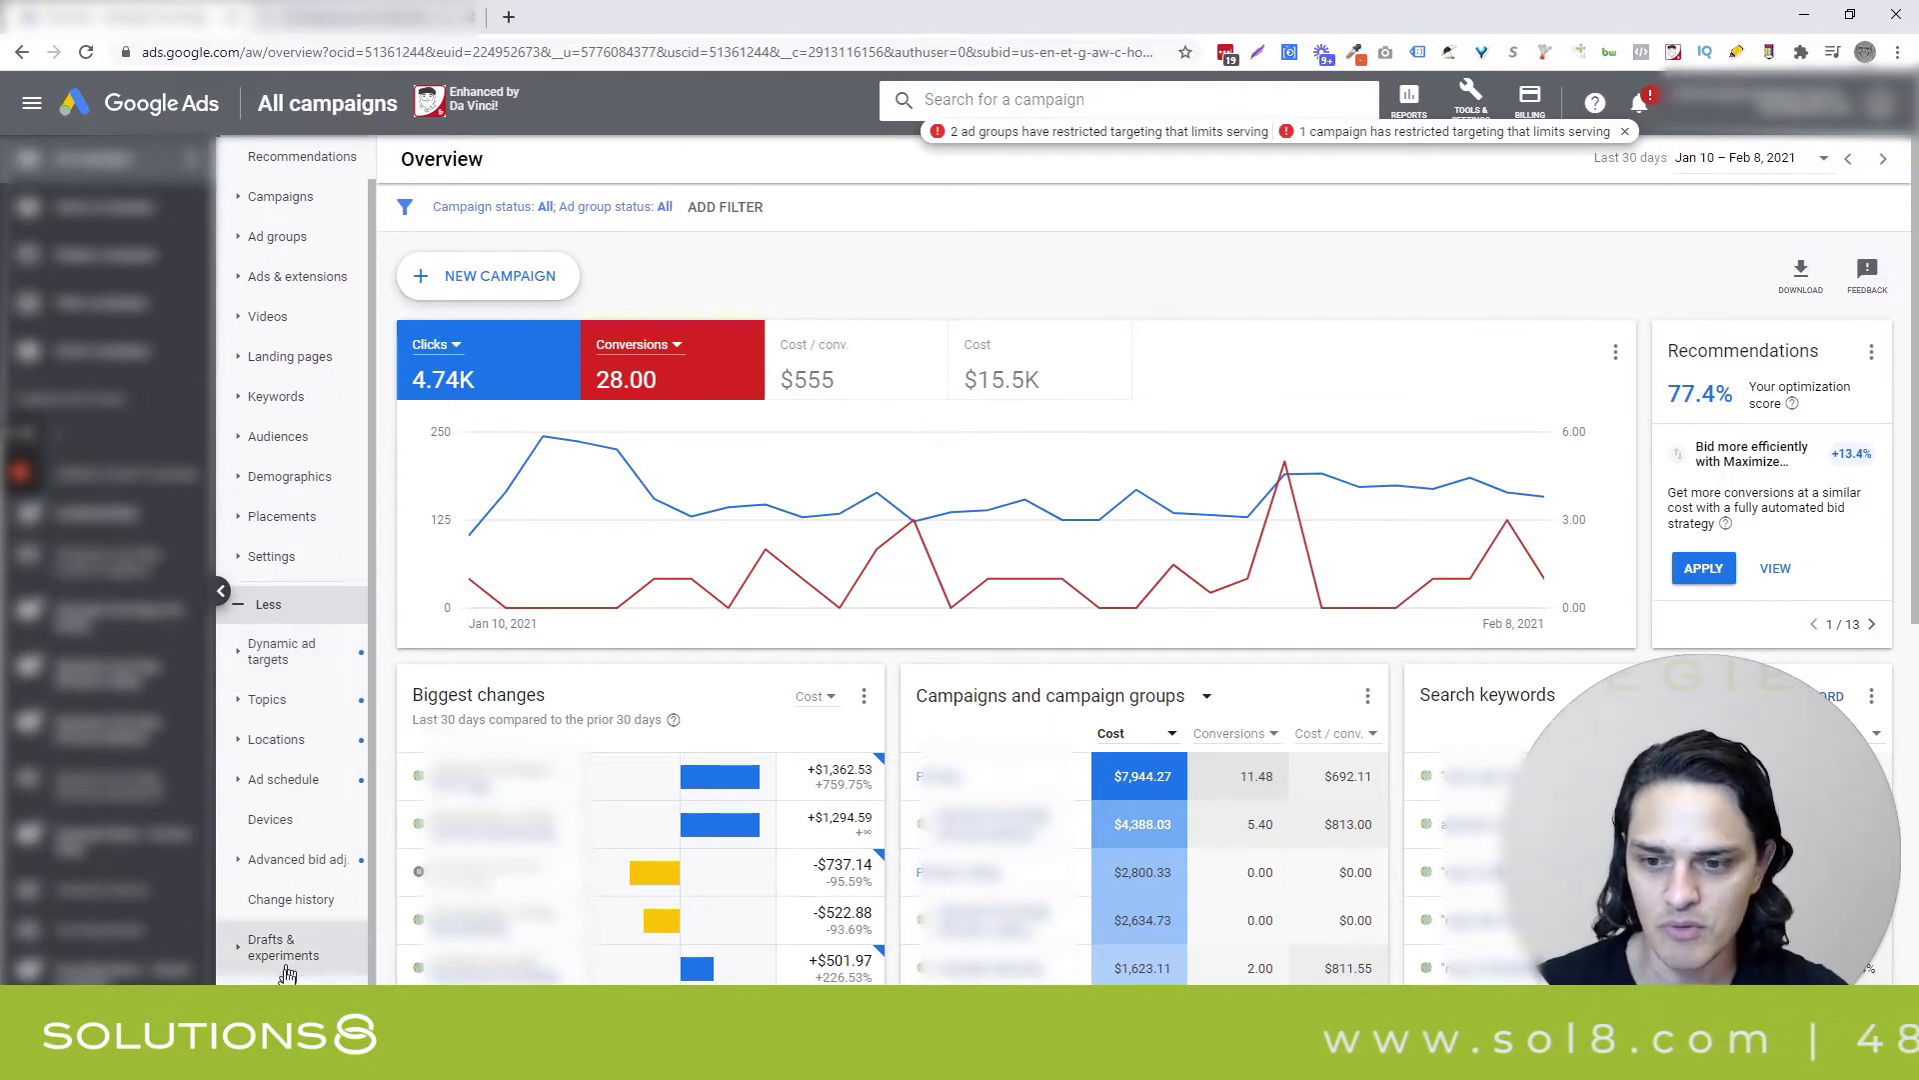
click(1049, 696)
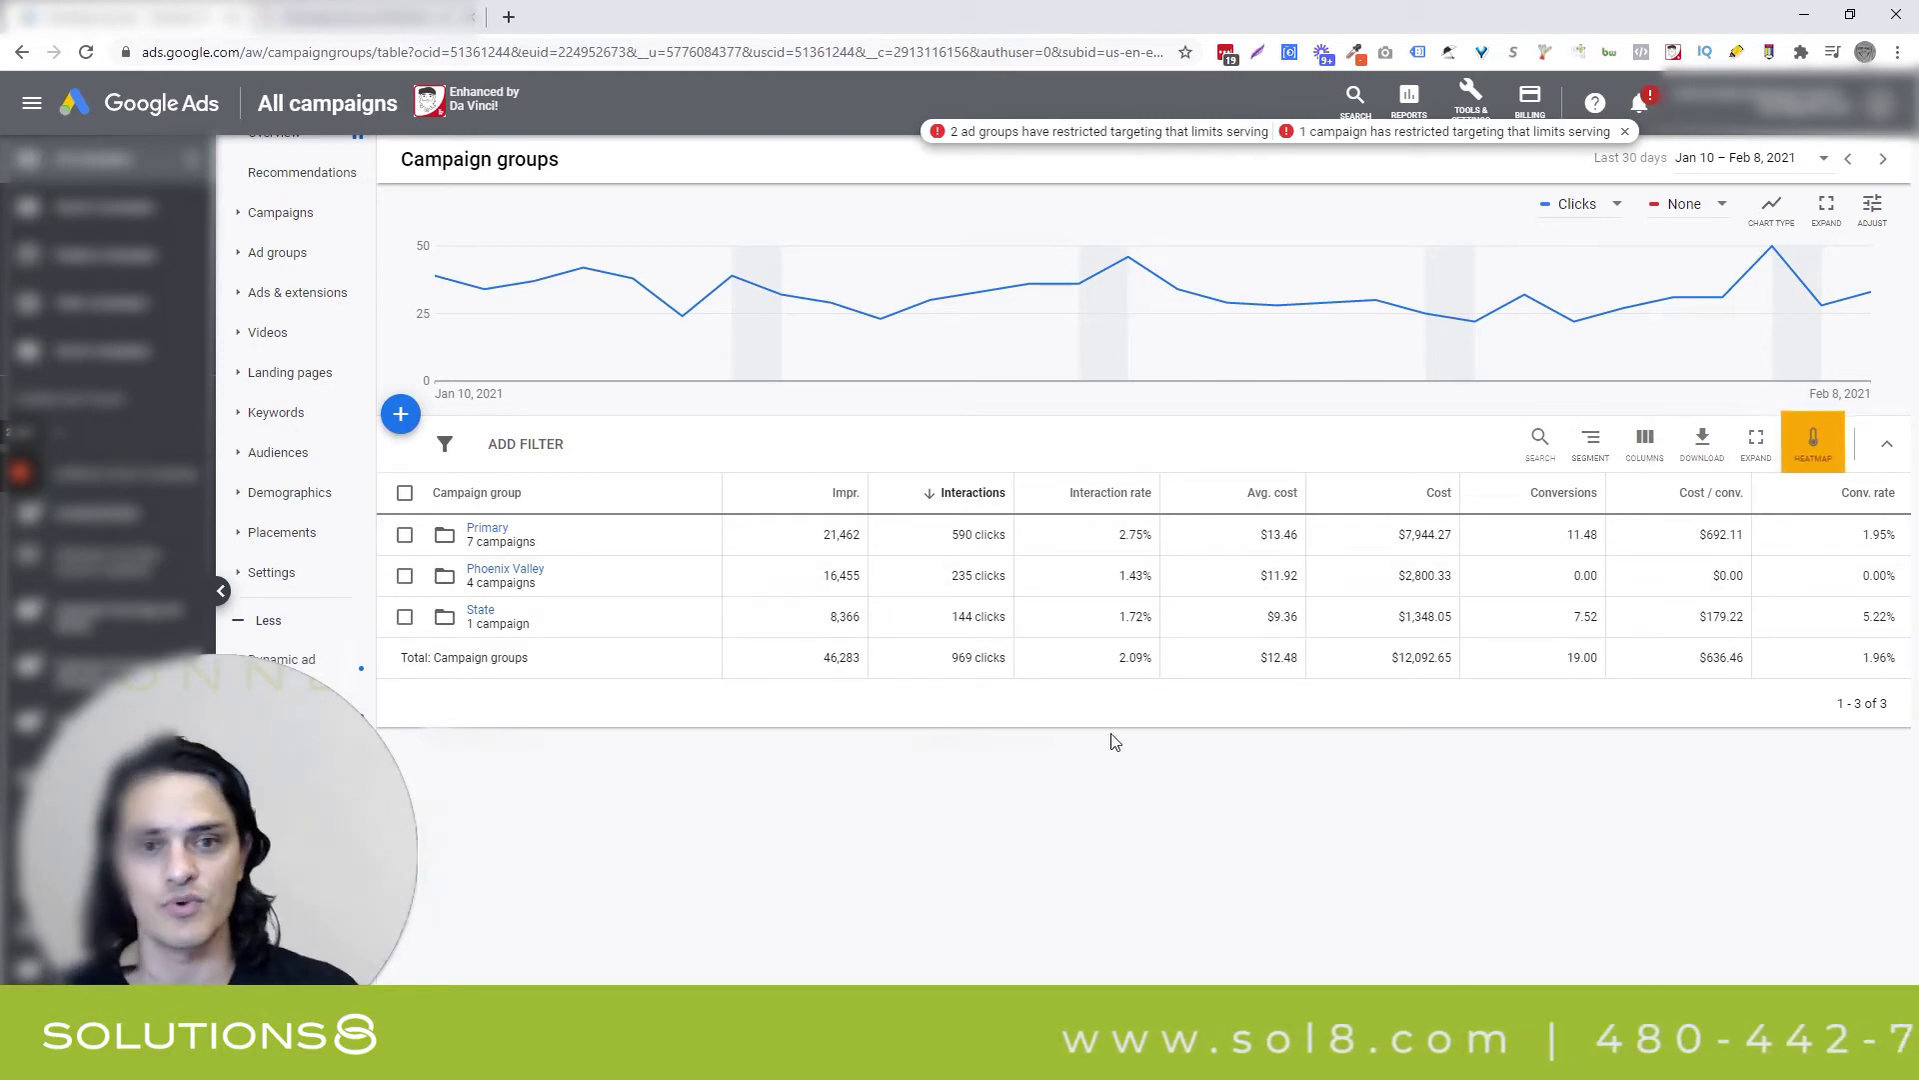
Inspect the campaigns in the Primary group, then return to the Campaign groups table.
click(485, 536)
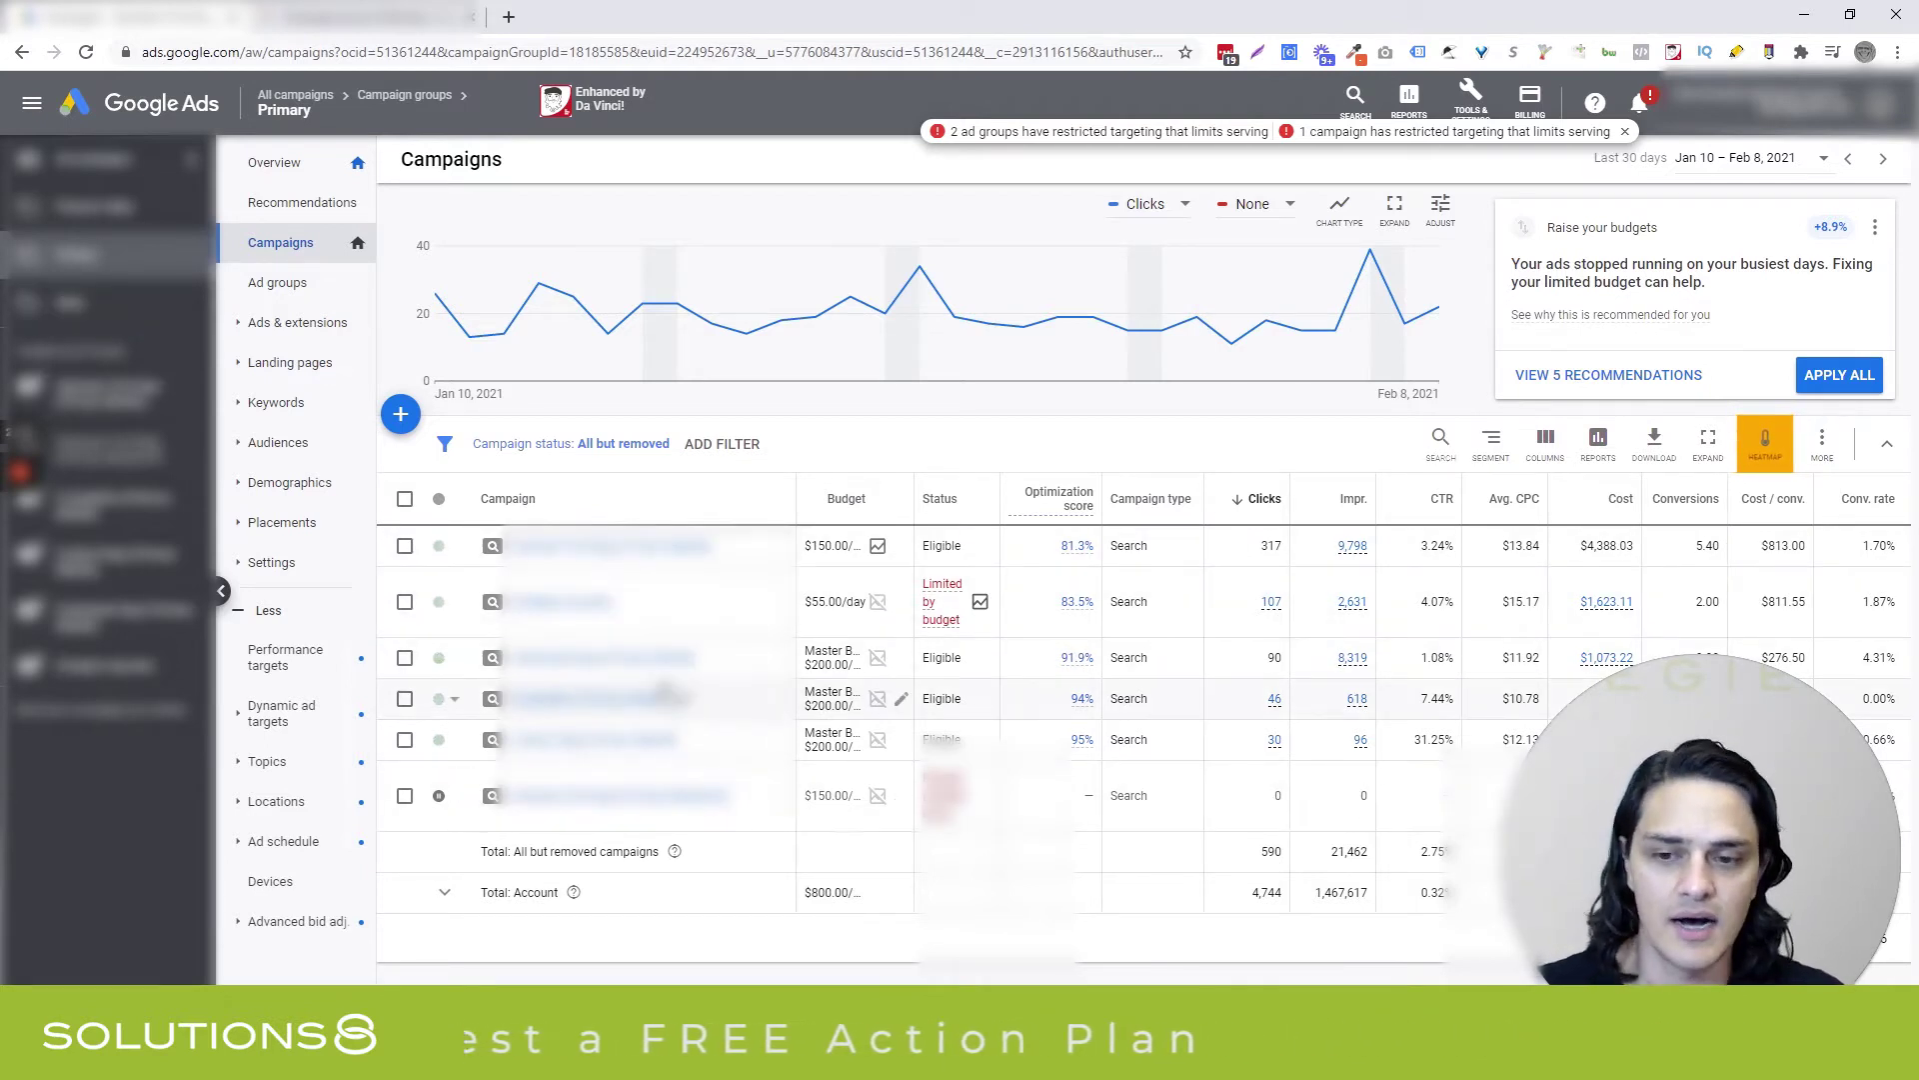
click(85, 170)
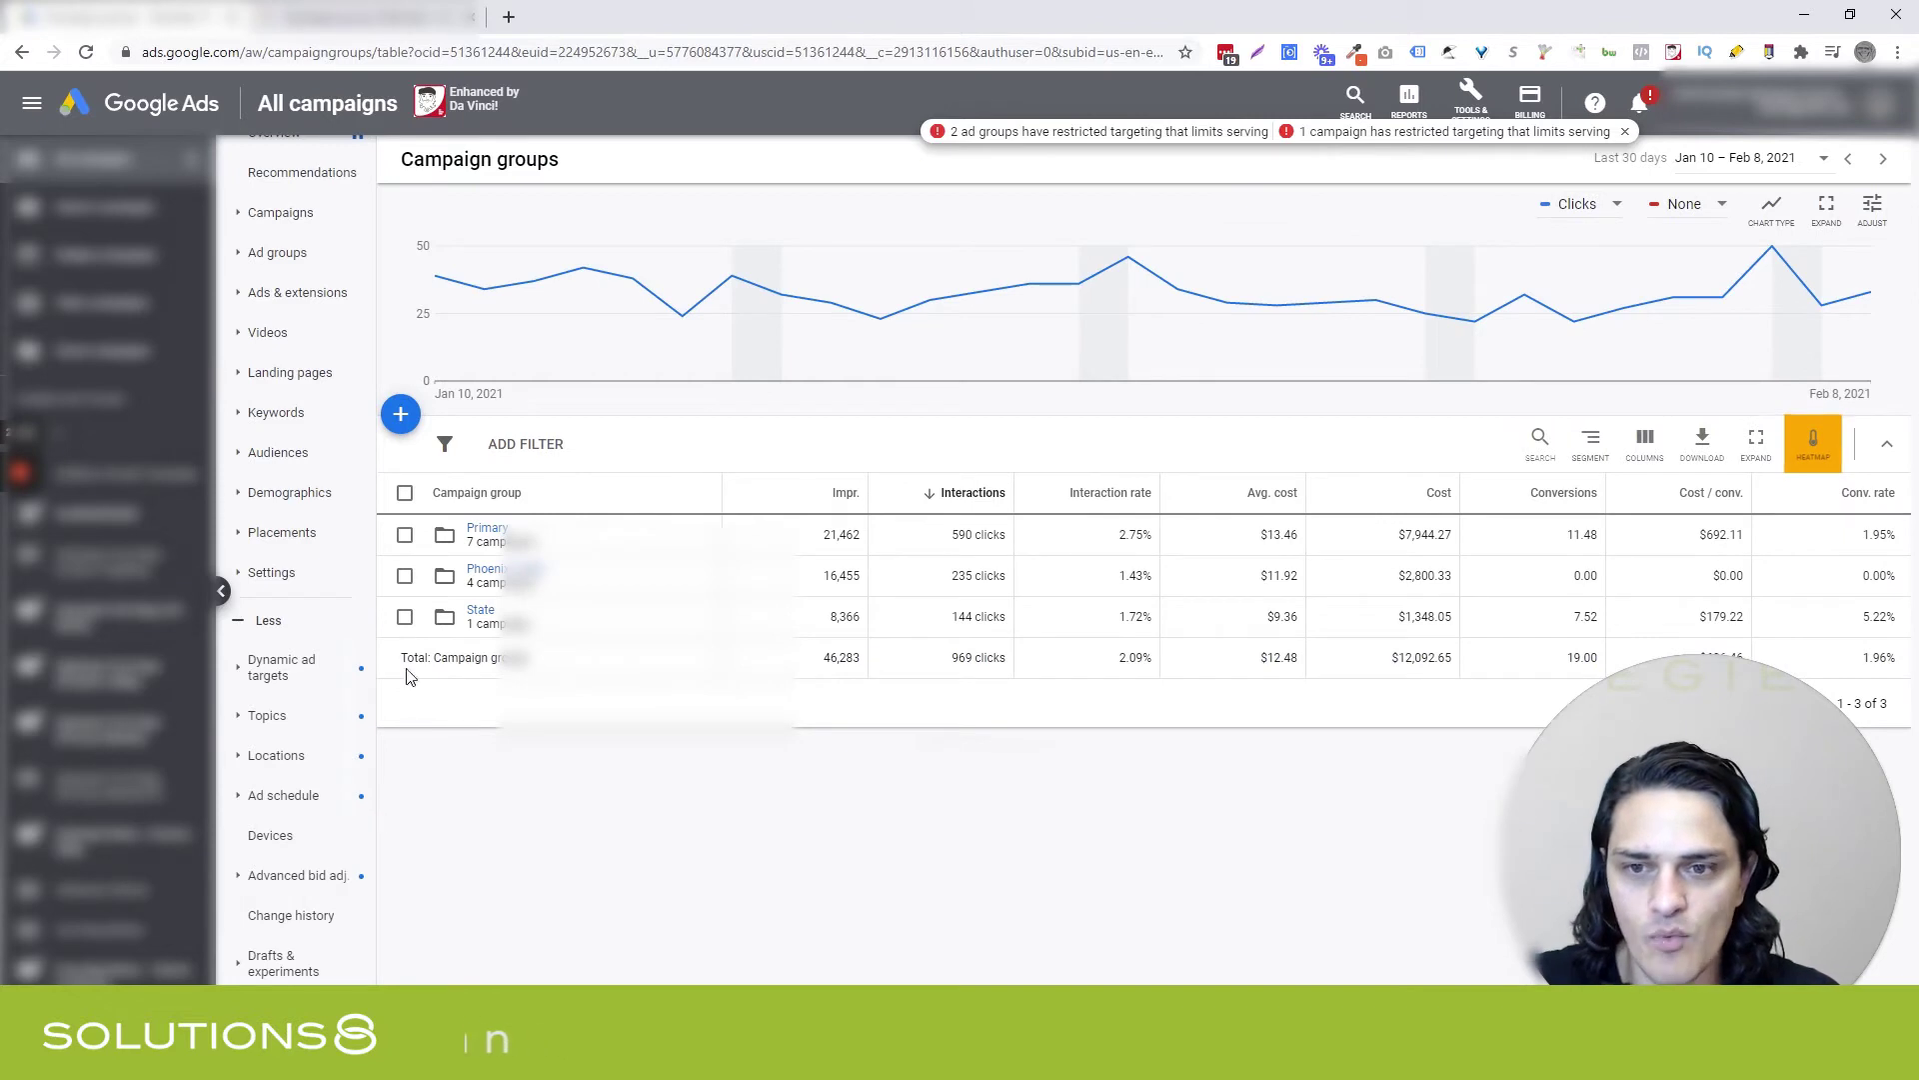
Start a new campaign group named 'Test Group' and select three $200 Search campaigns for it.
click(401, 416)
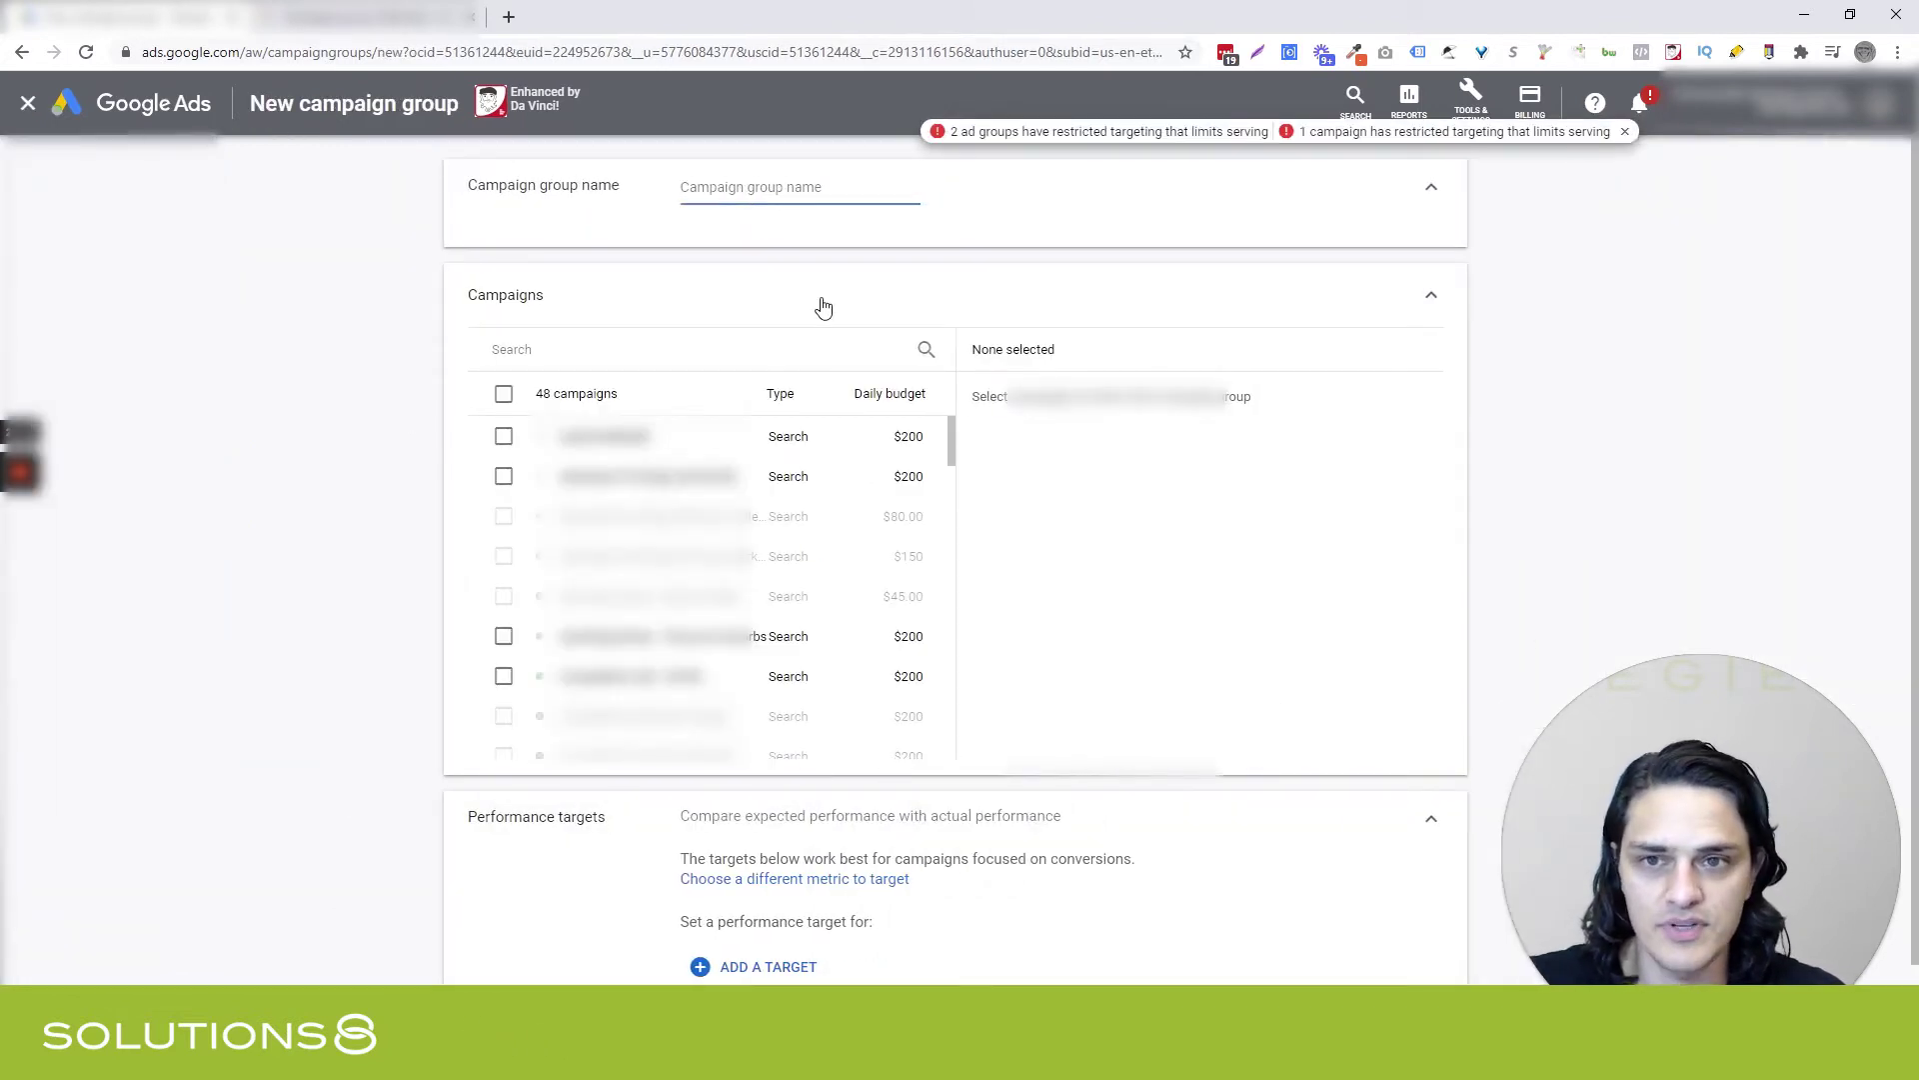
text(Test Group)
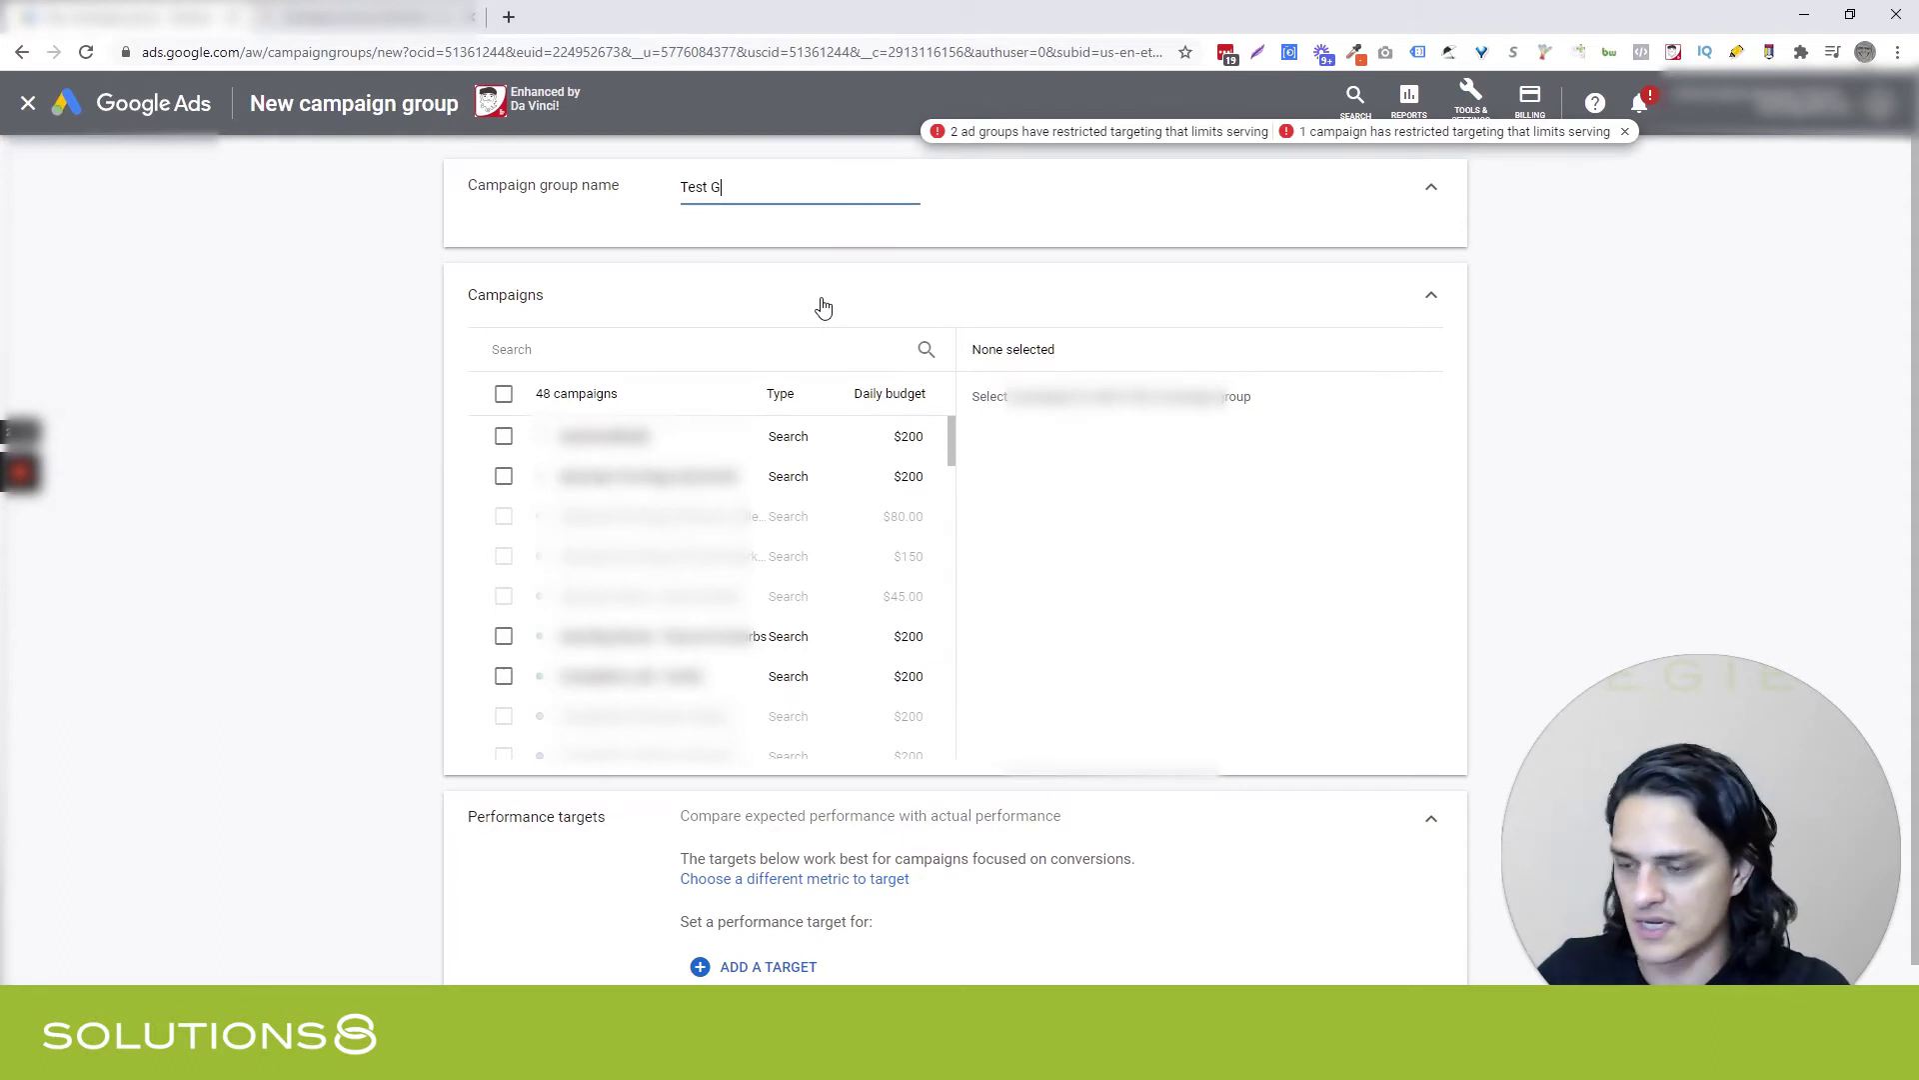
click(503, 436)
click(504, 476)
click(504, 635)
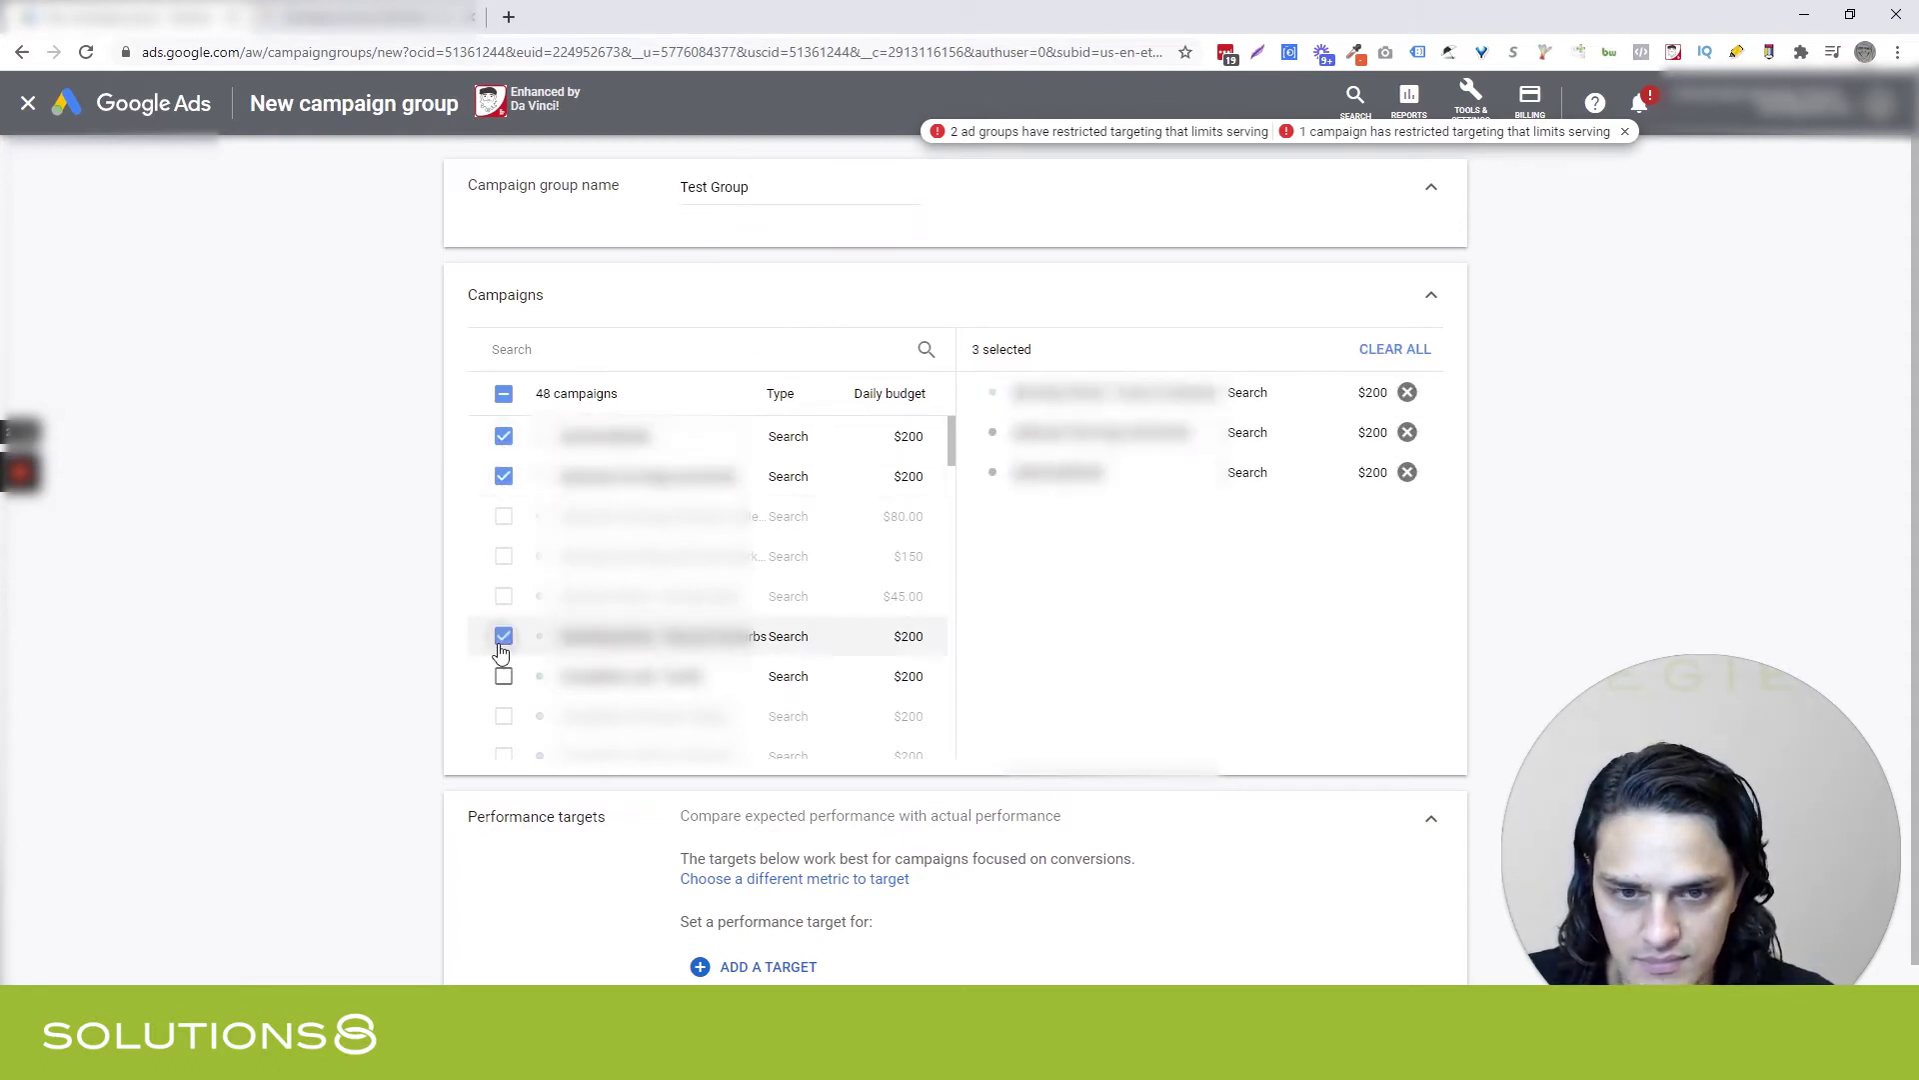
scroll(700, 590, down, 4)
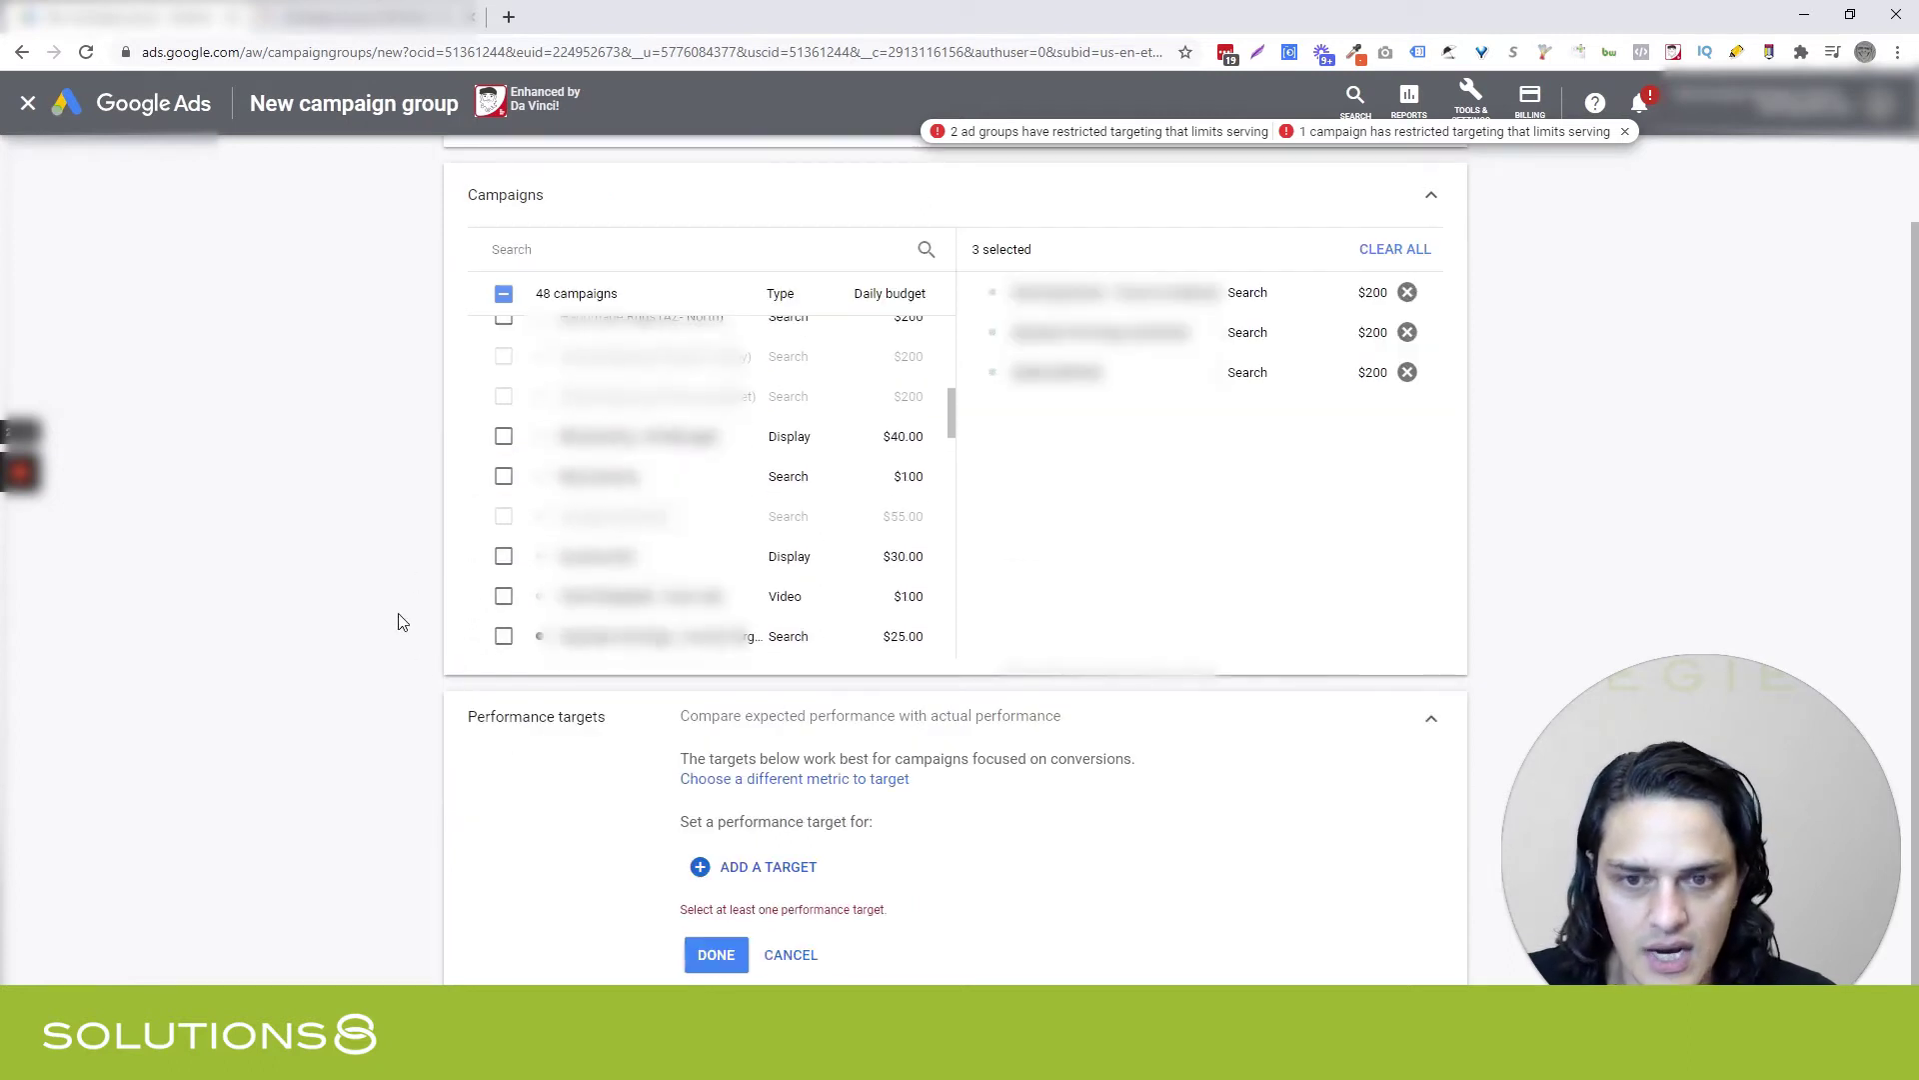
scroll(411, 579, down, 1)
scroll(535, 497, up, 5)
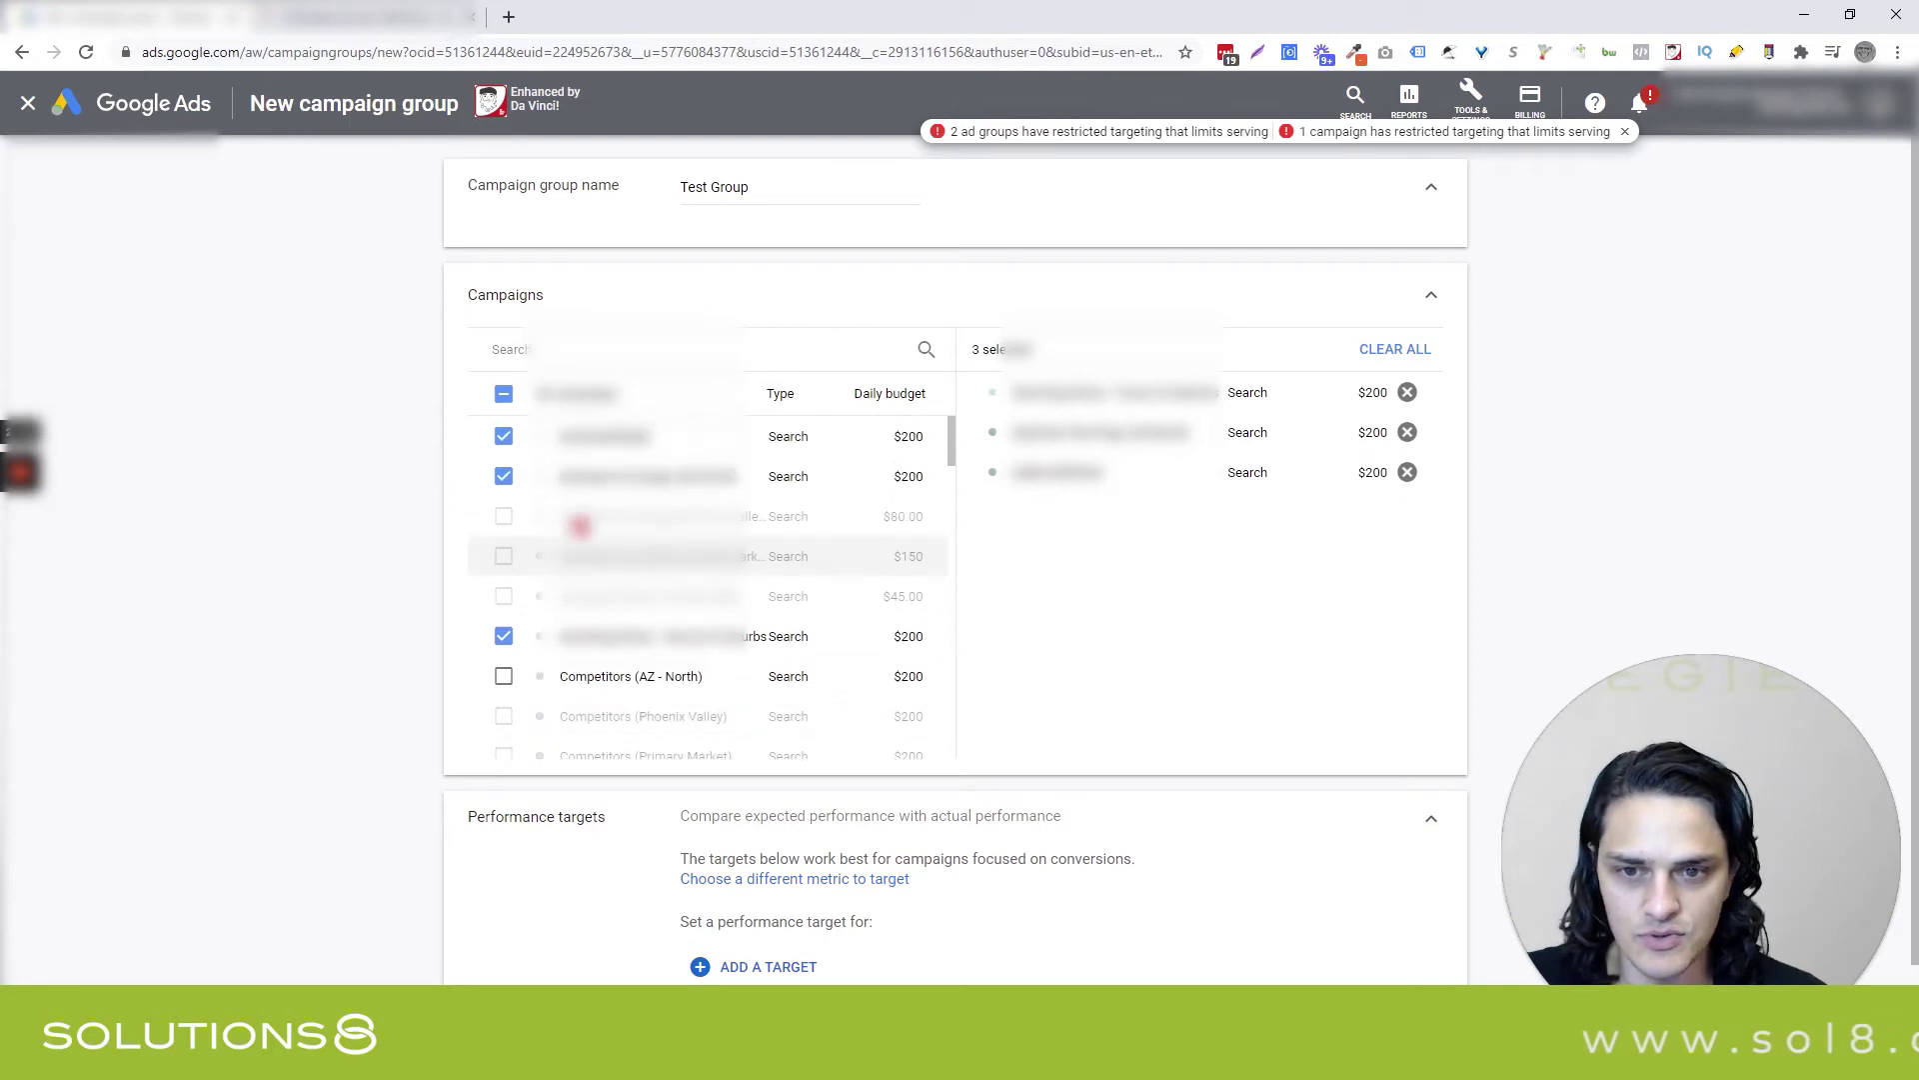
scroll(286, 455, down, 1)
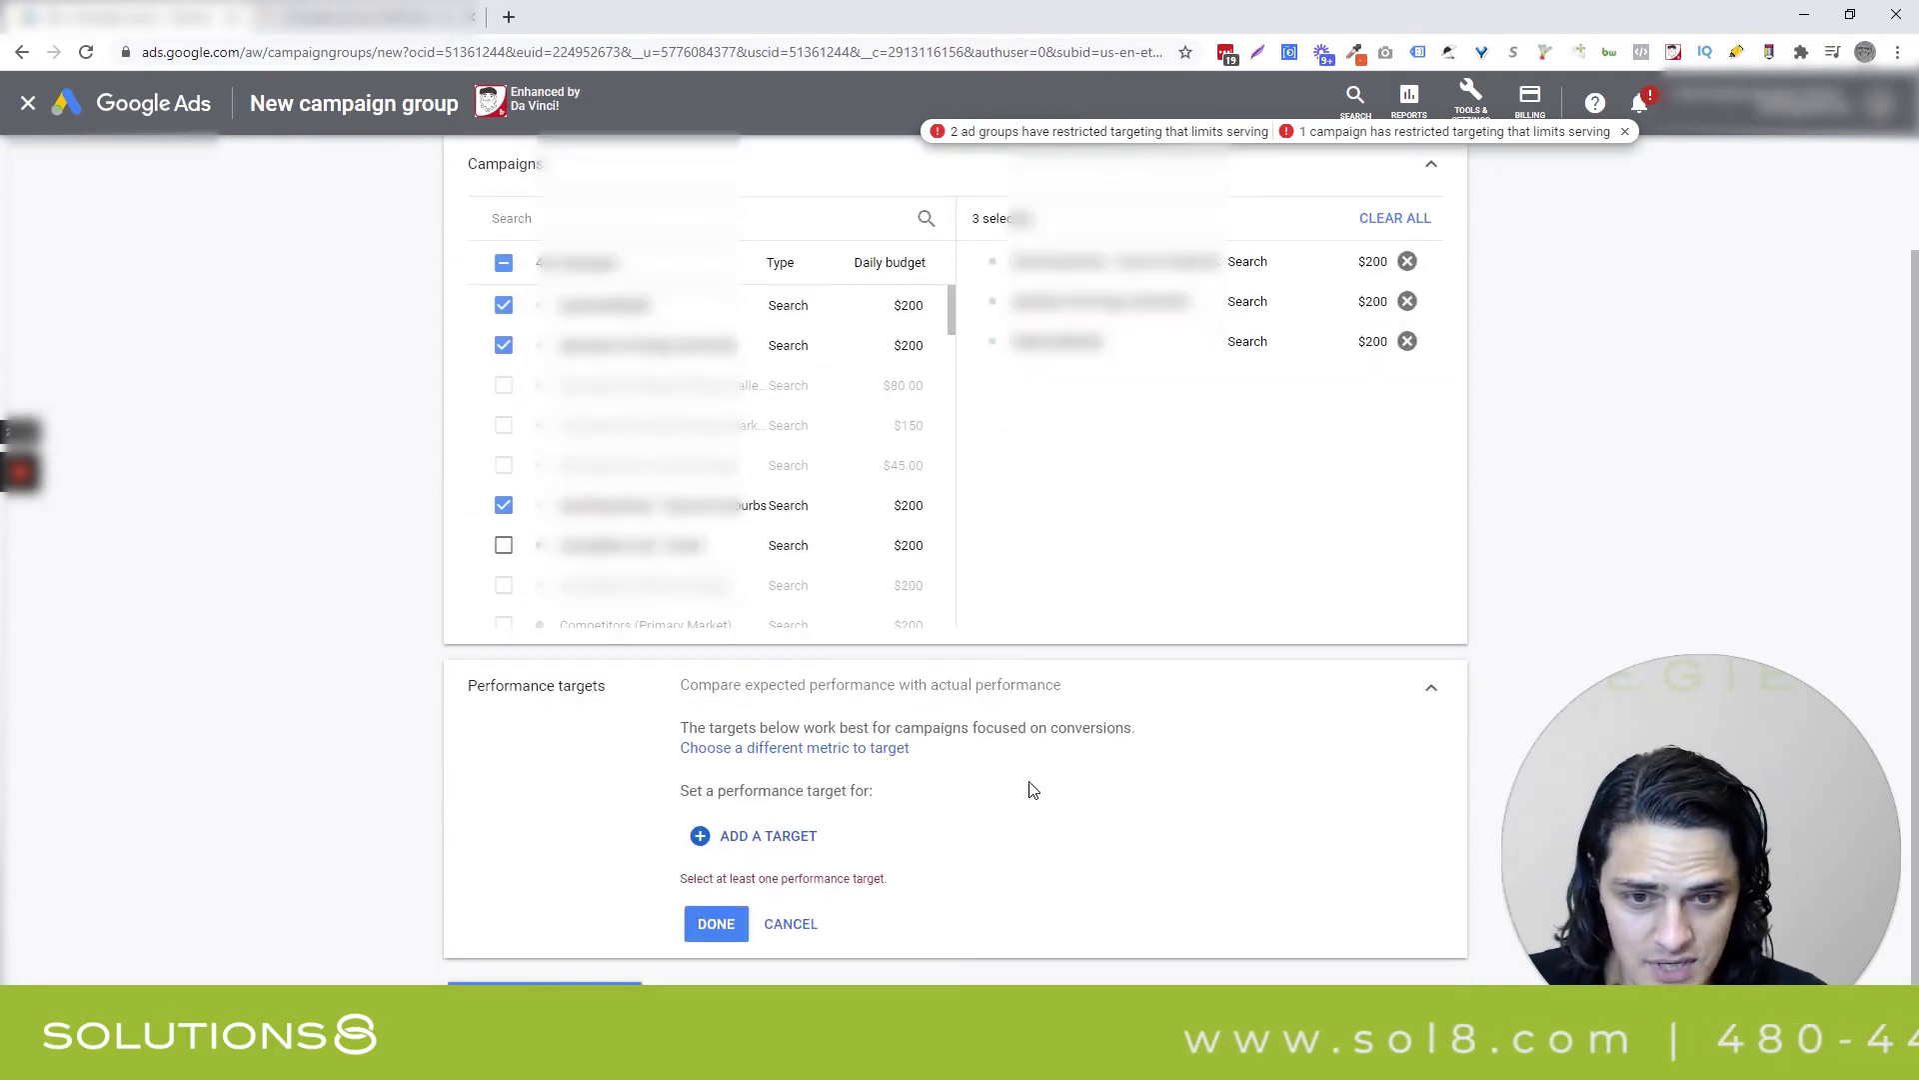
Measure performance by Conversions with a Custom fixed date range as the time frame.
click(822, 752)
scroll(600, 729, down, 1)
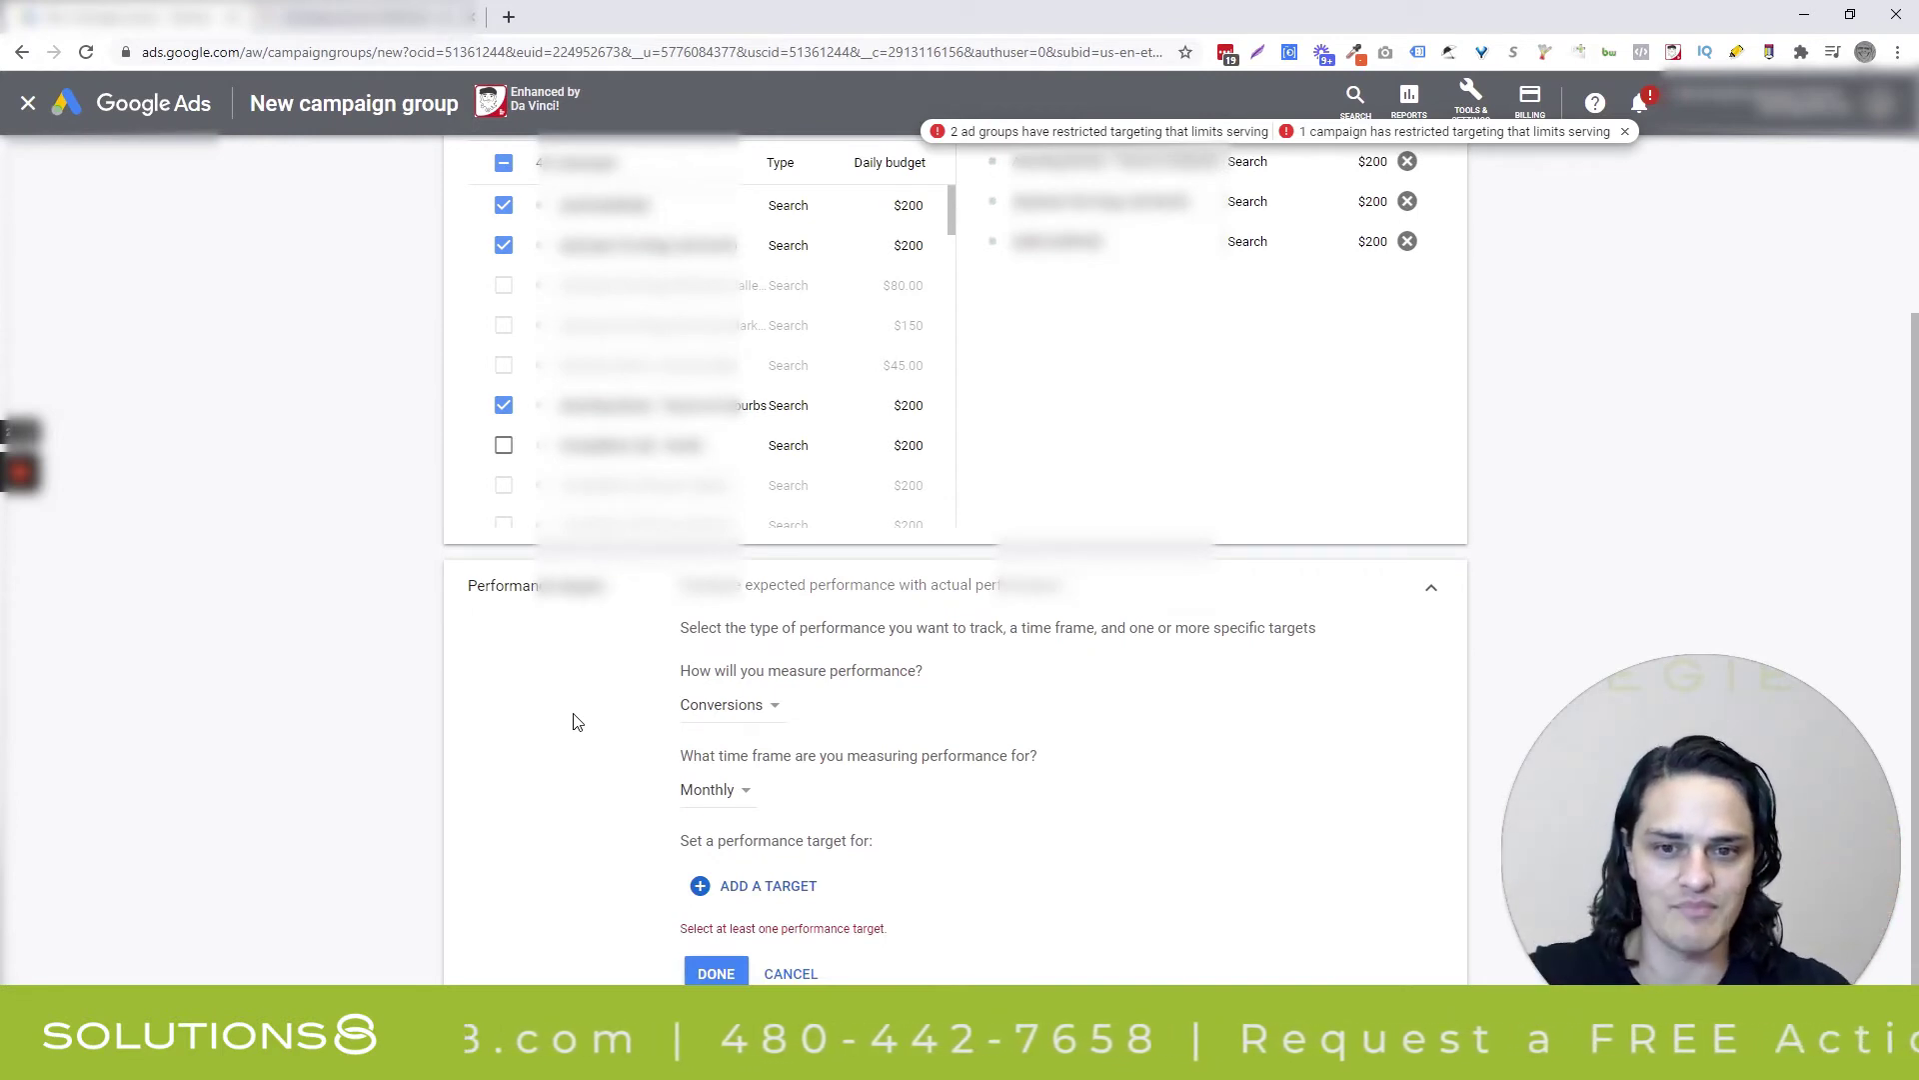
click(699, 709)
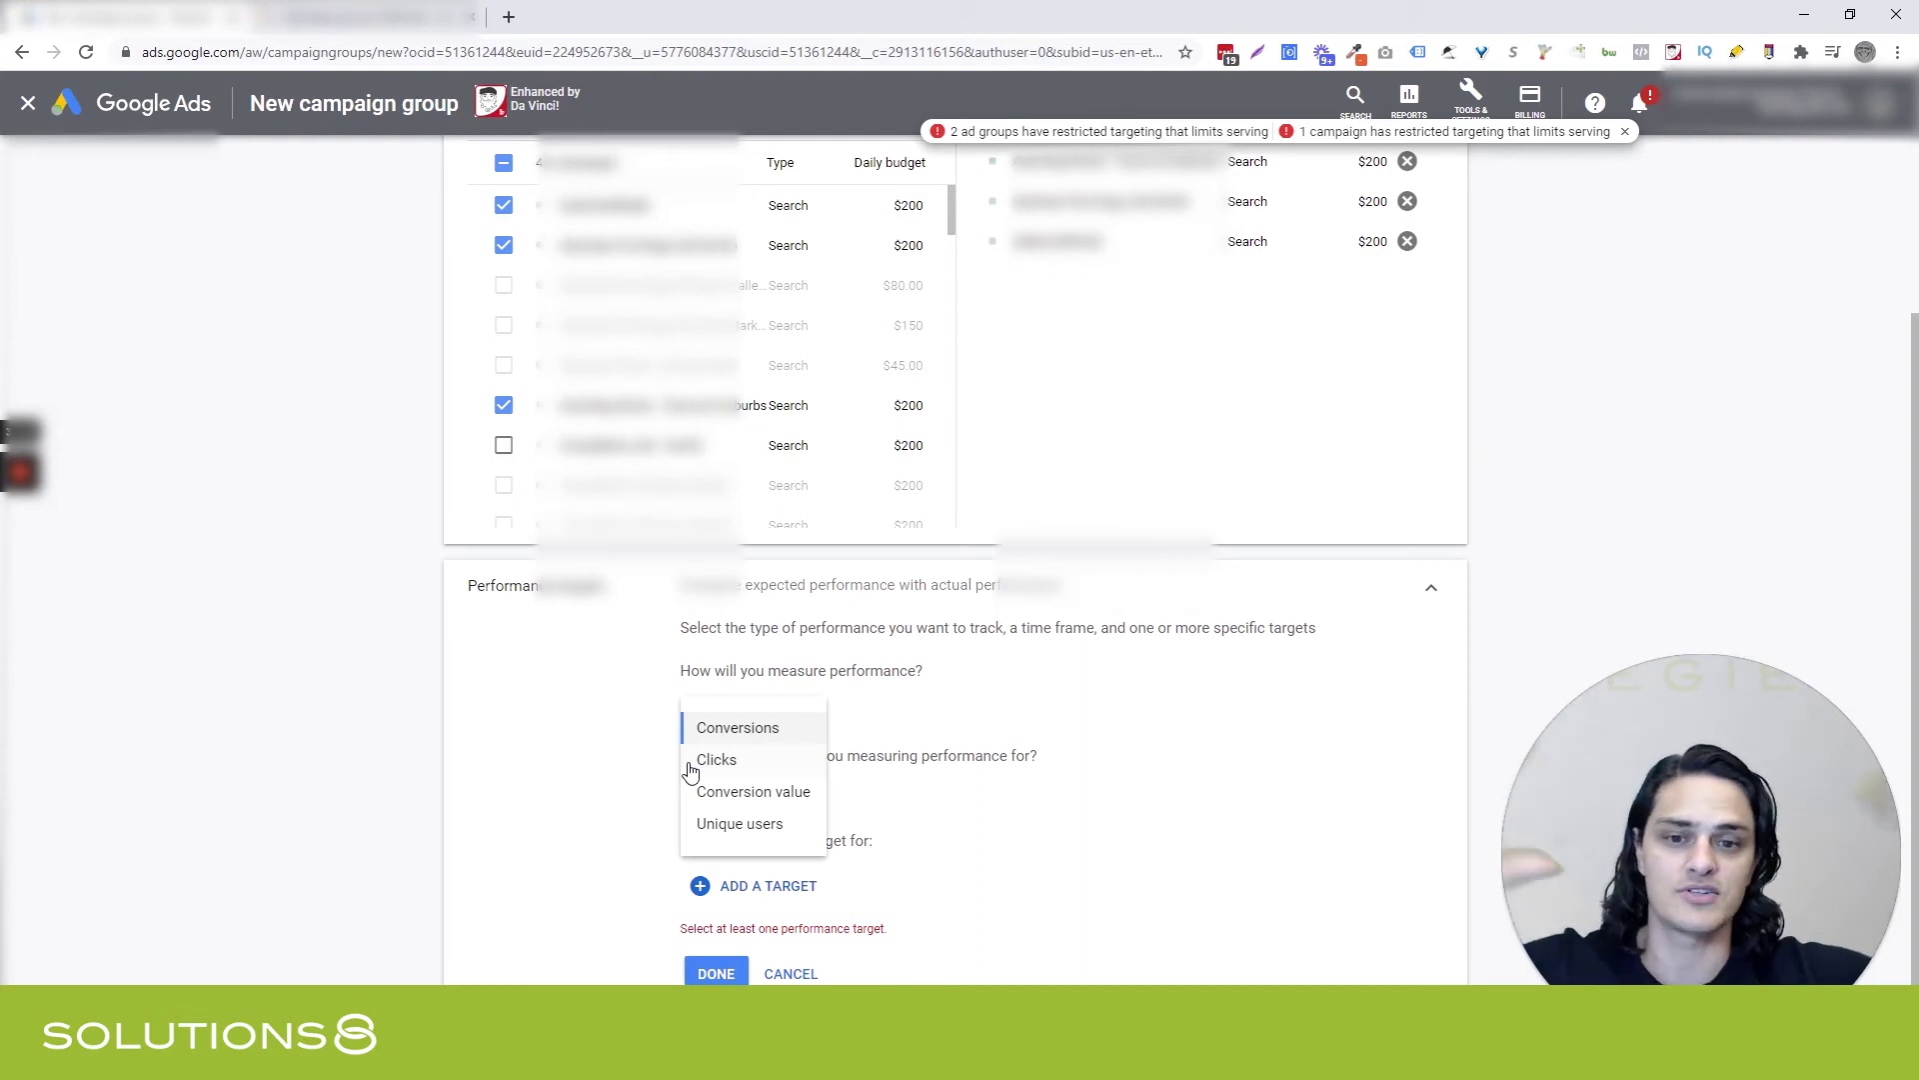
click(709, 712)
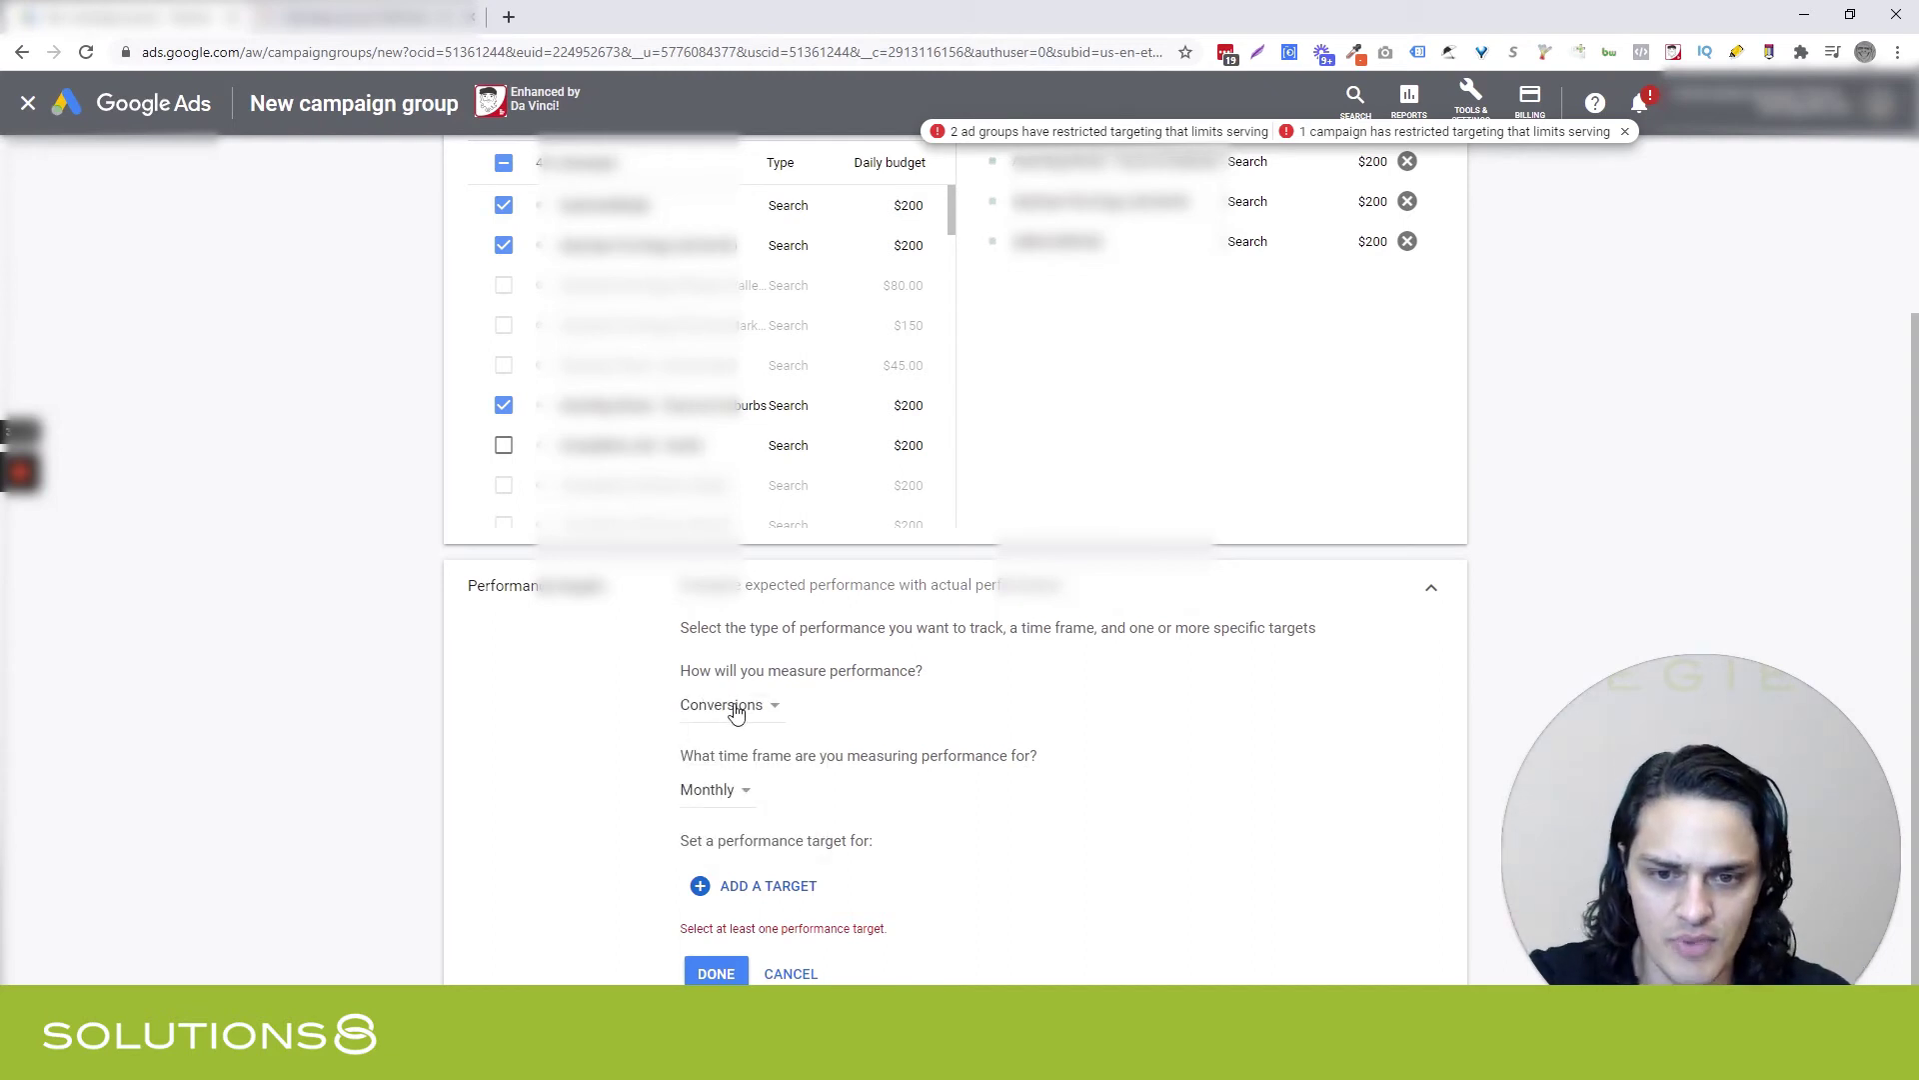
click(721, 792)
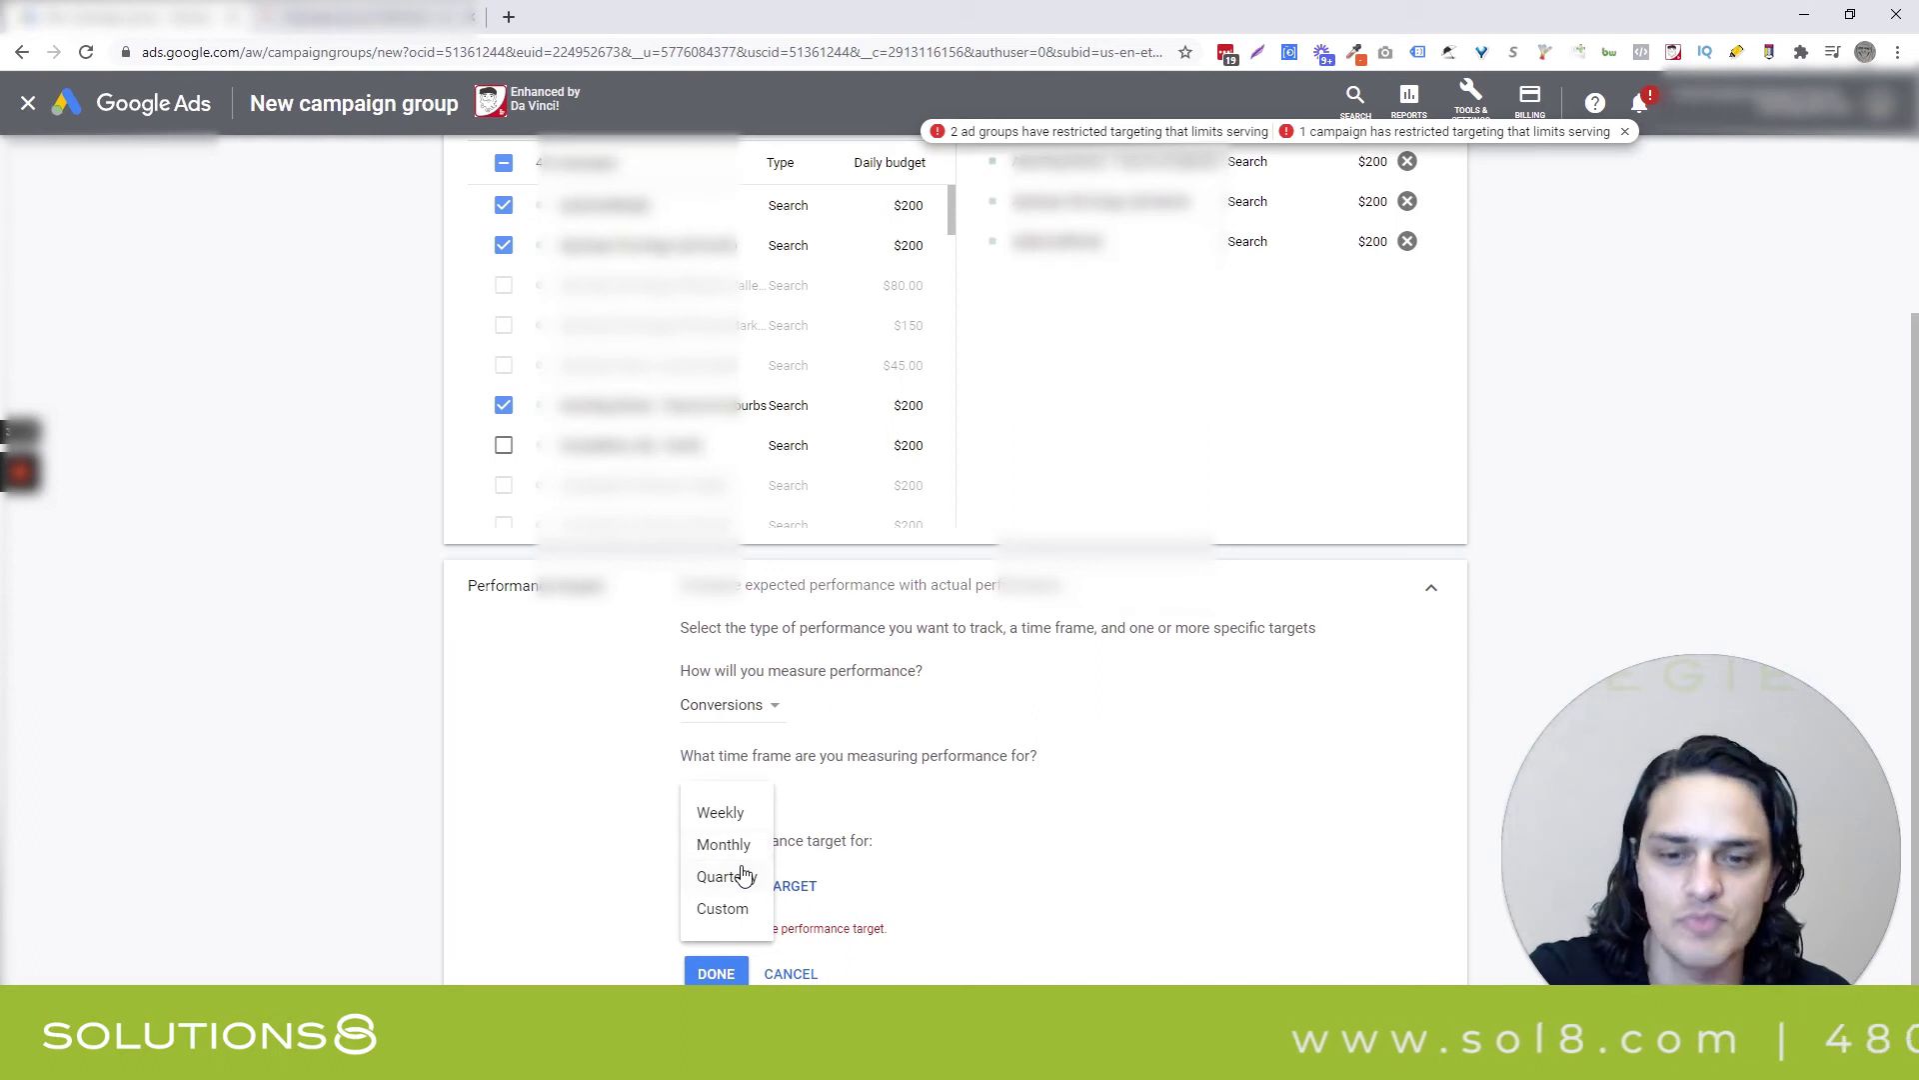
click(739, 847)
click(741, 800)
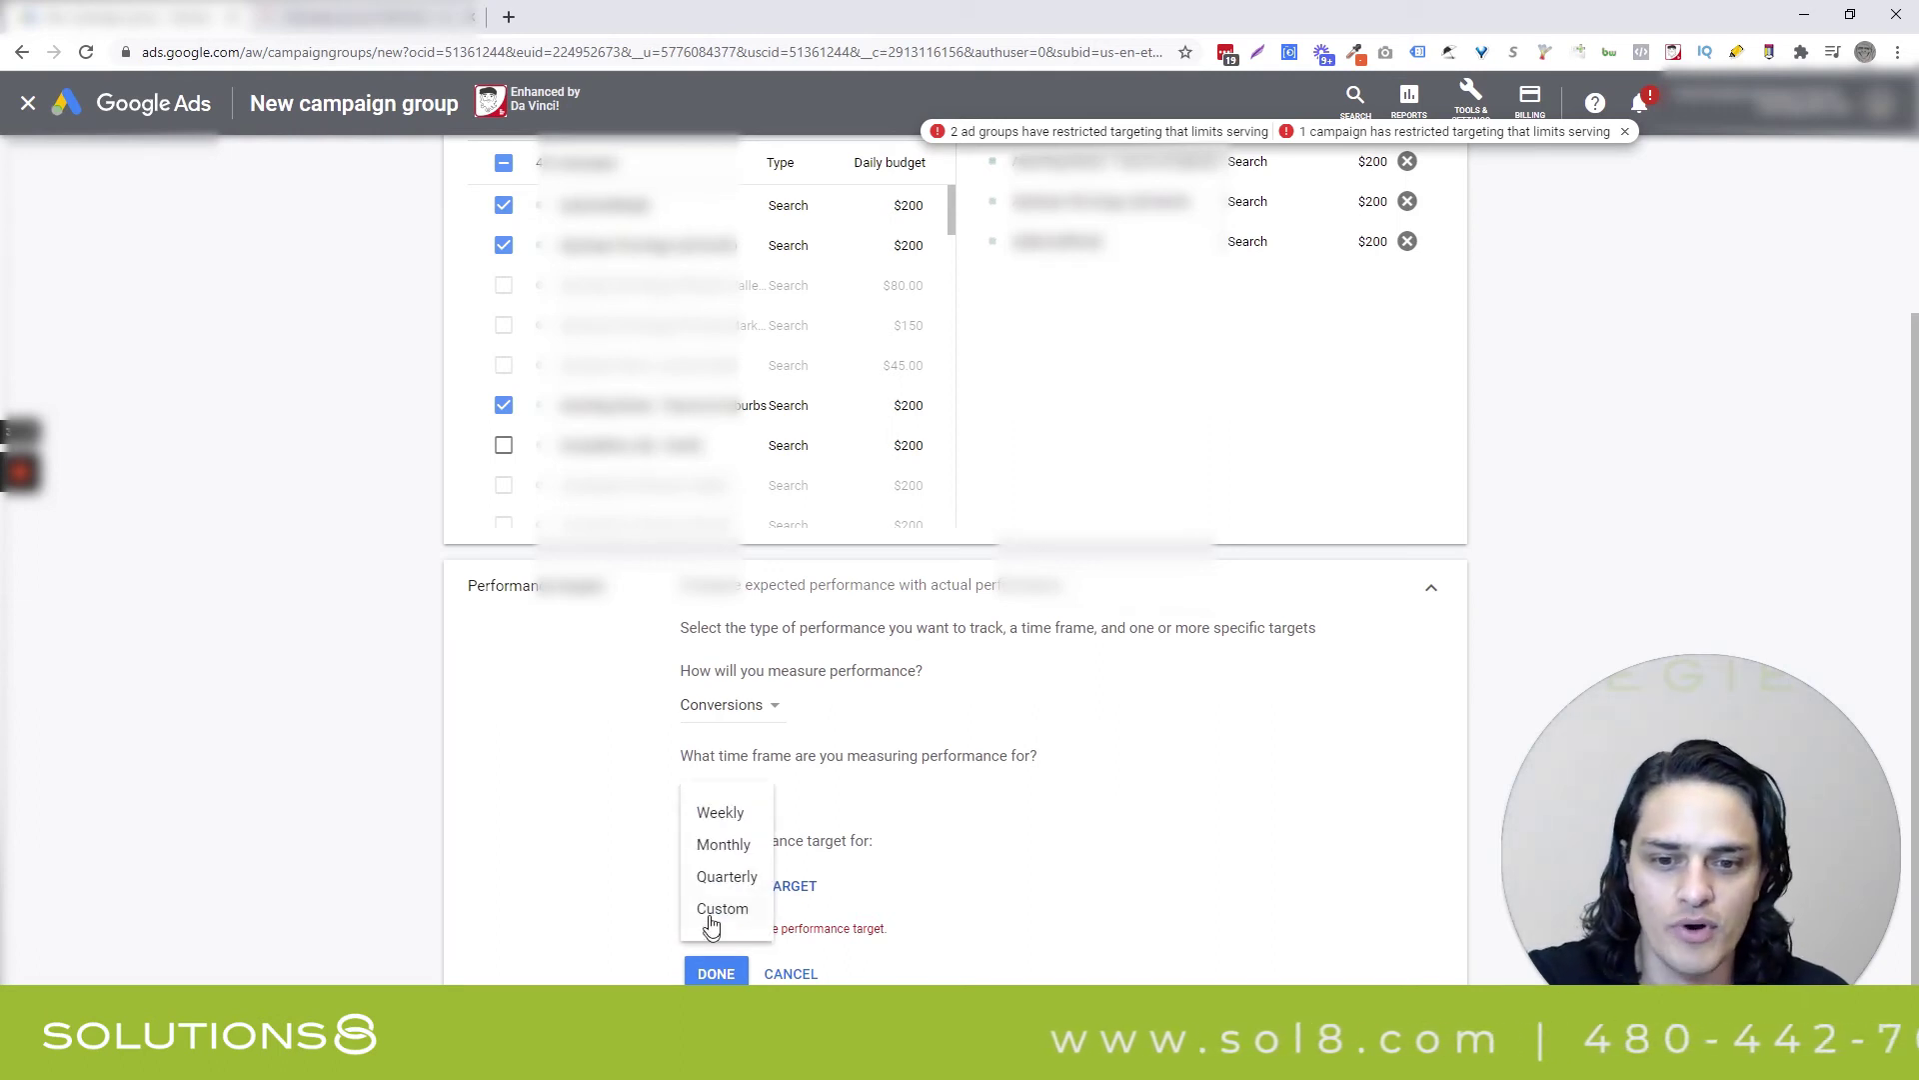
click(711, 912)
scroll(744, 820, down, 2)
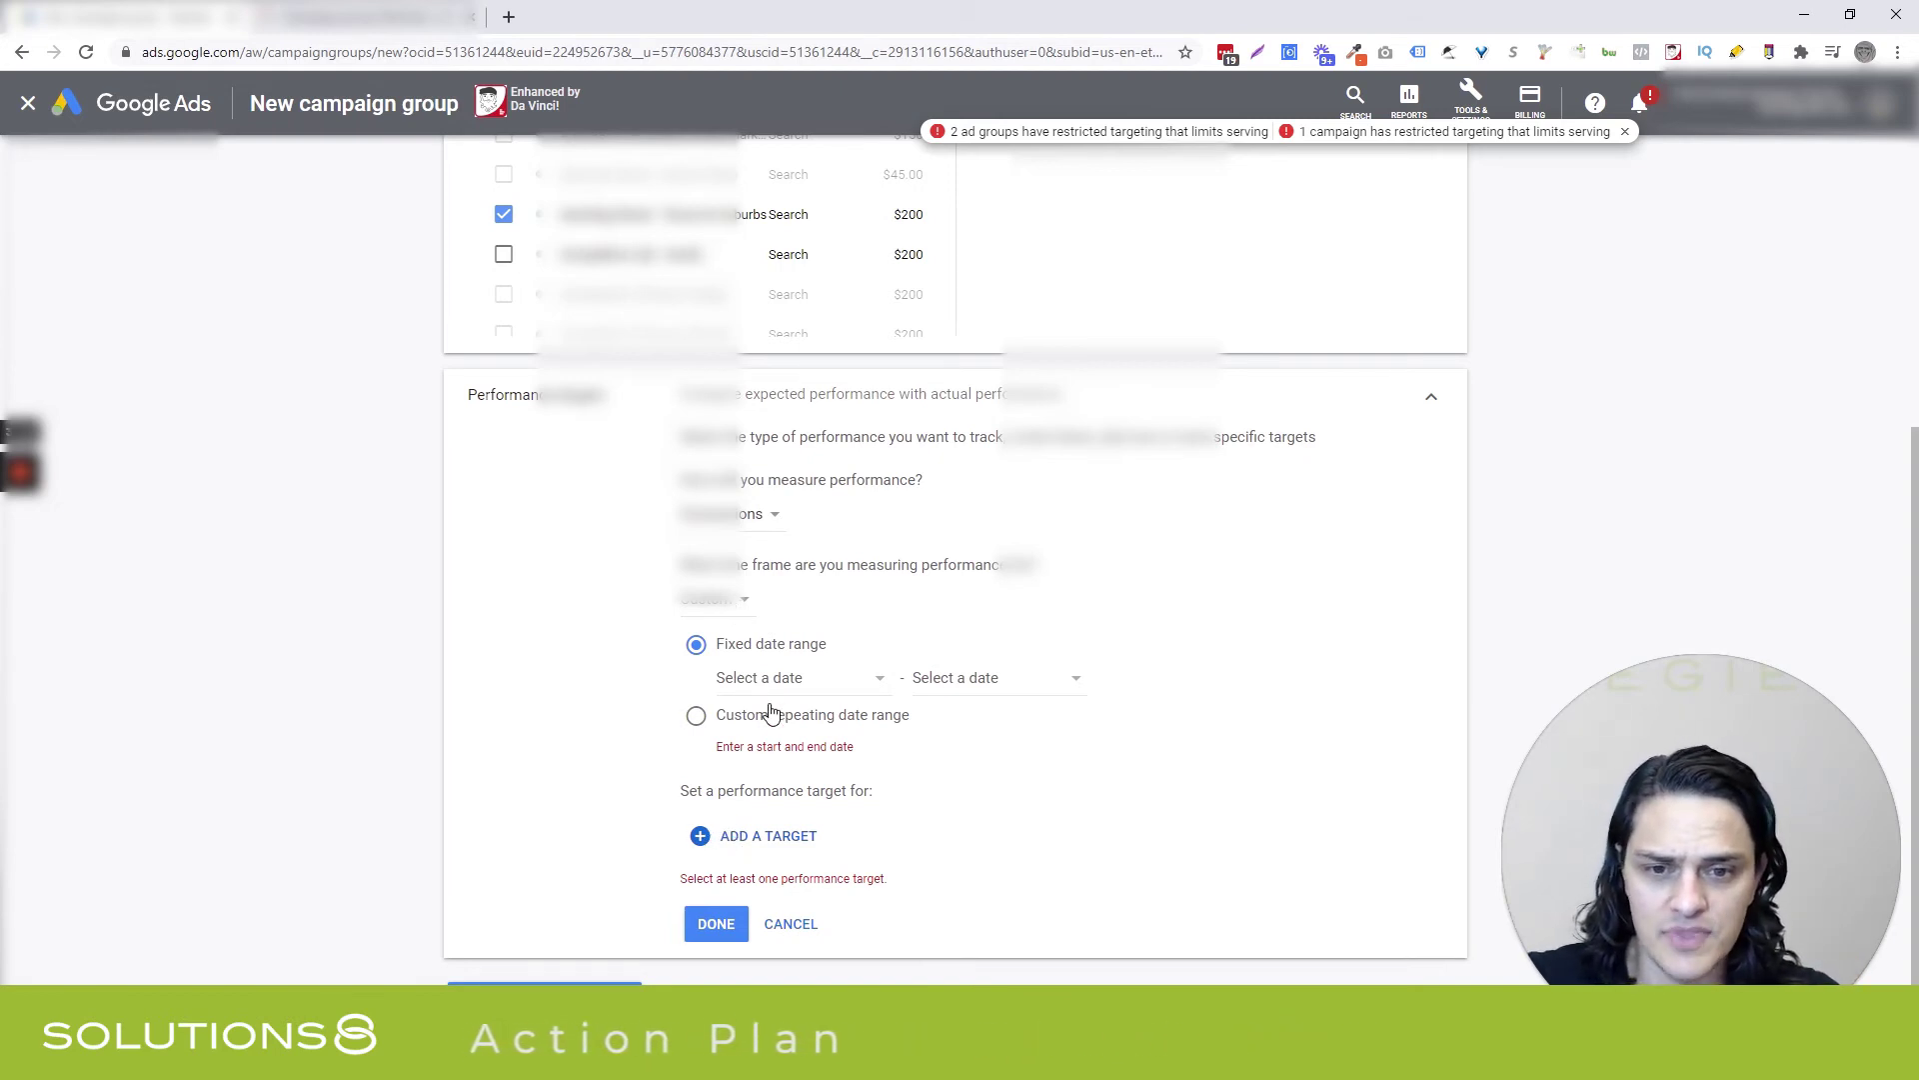
Add an Average CPA target set to Between, after adding and removing a Spend target.
click(762, 838)
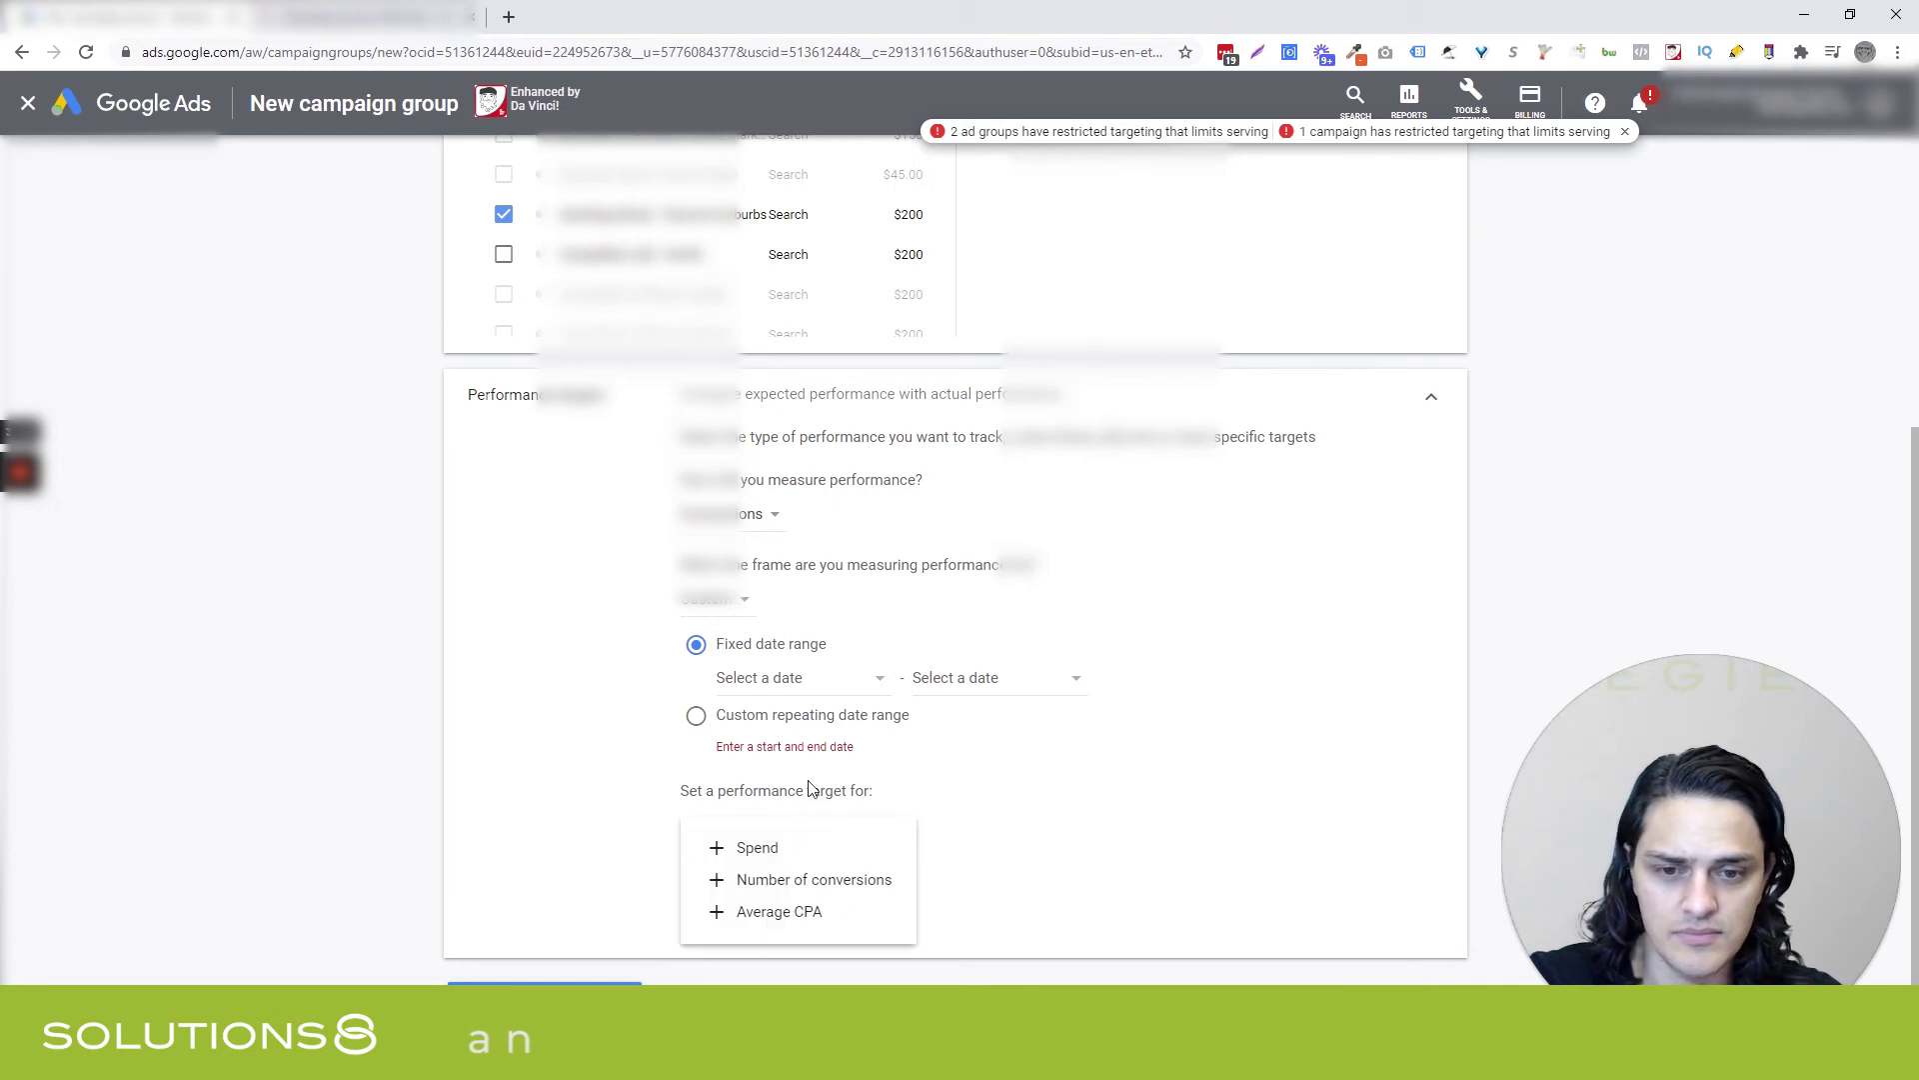
click(727, 851)
scroll(830, 793, down, 2)
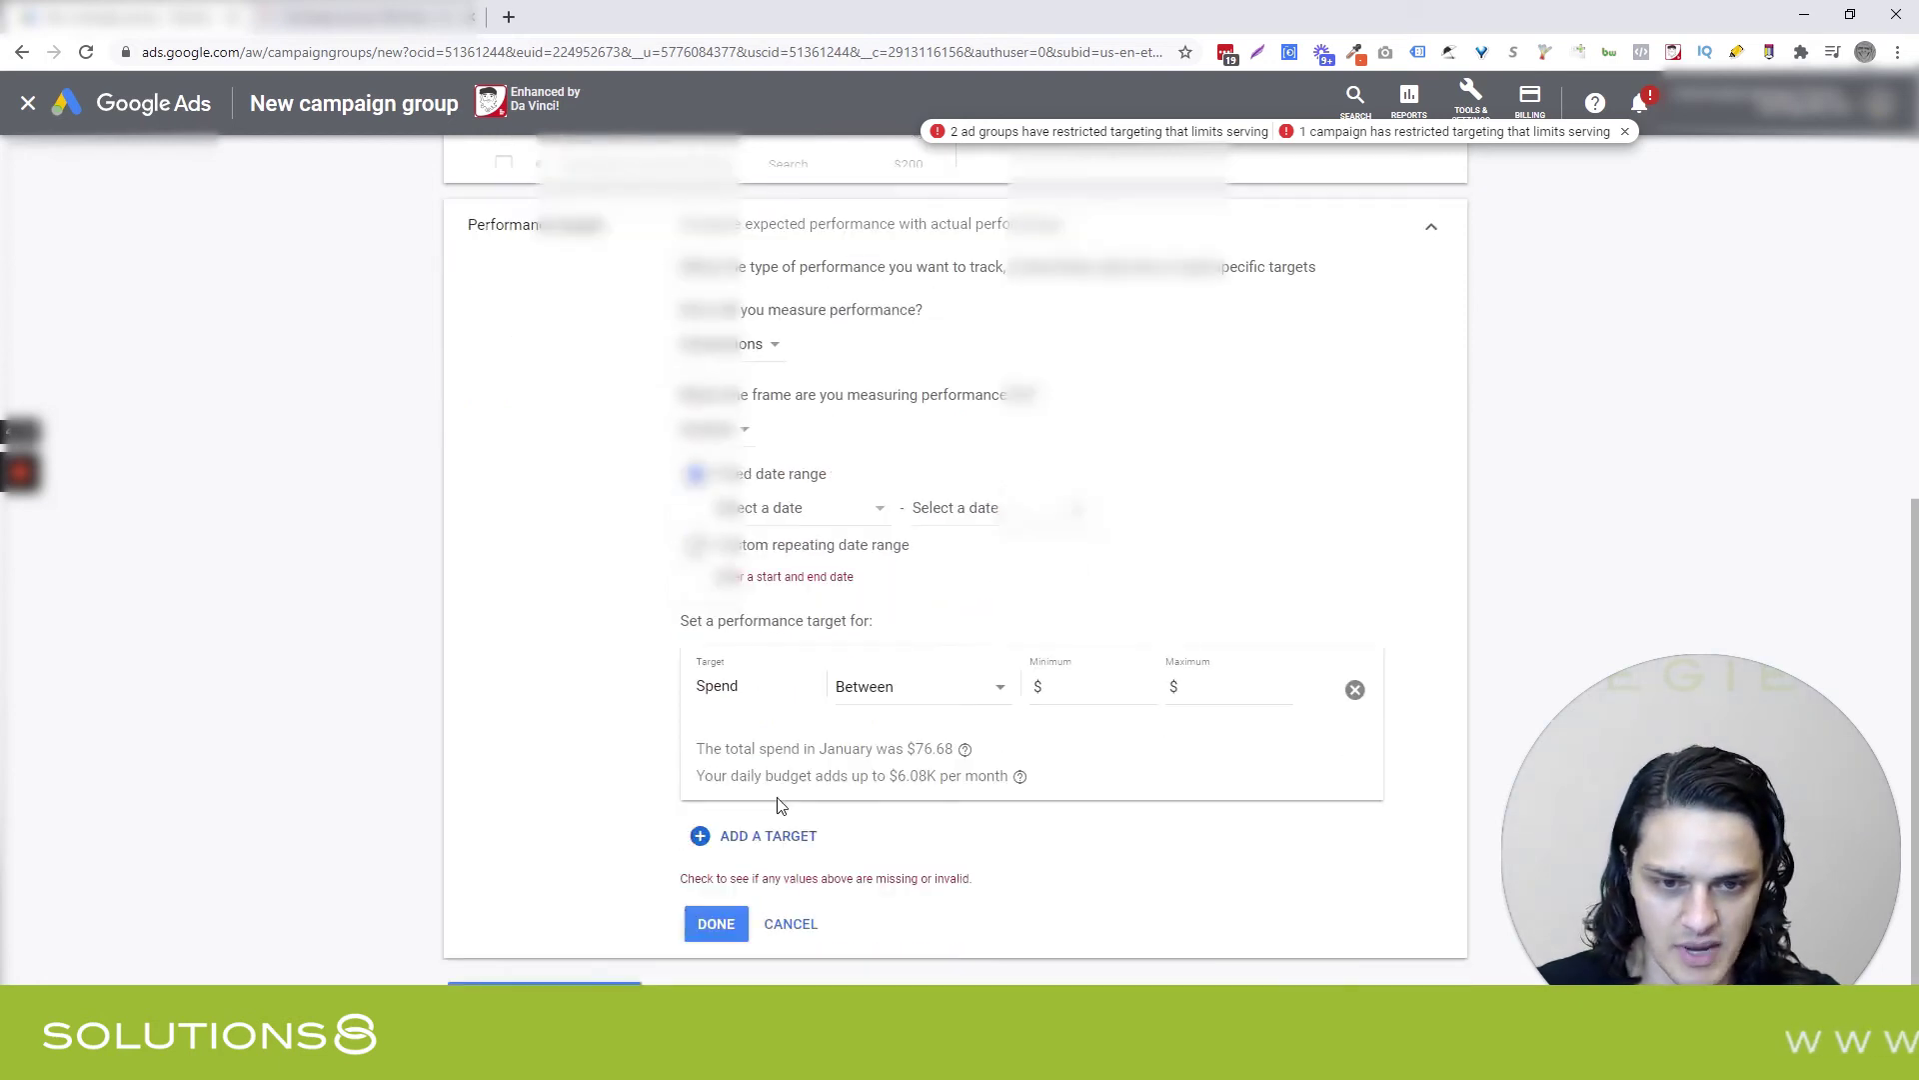
click(1354, 691)
click(740, 836)
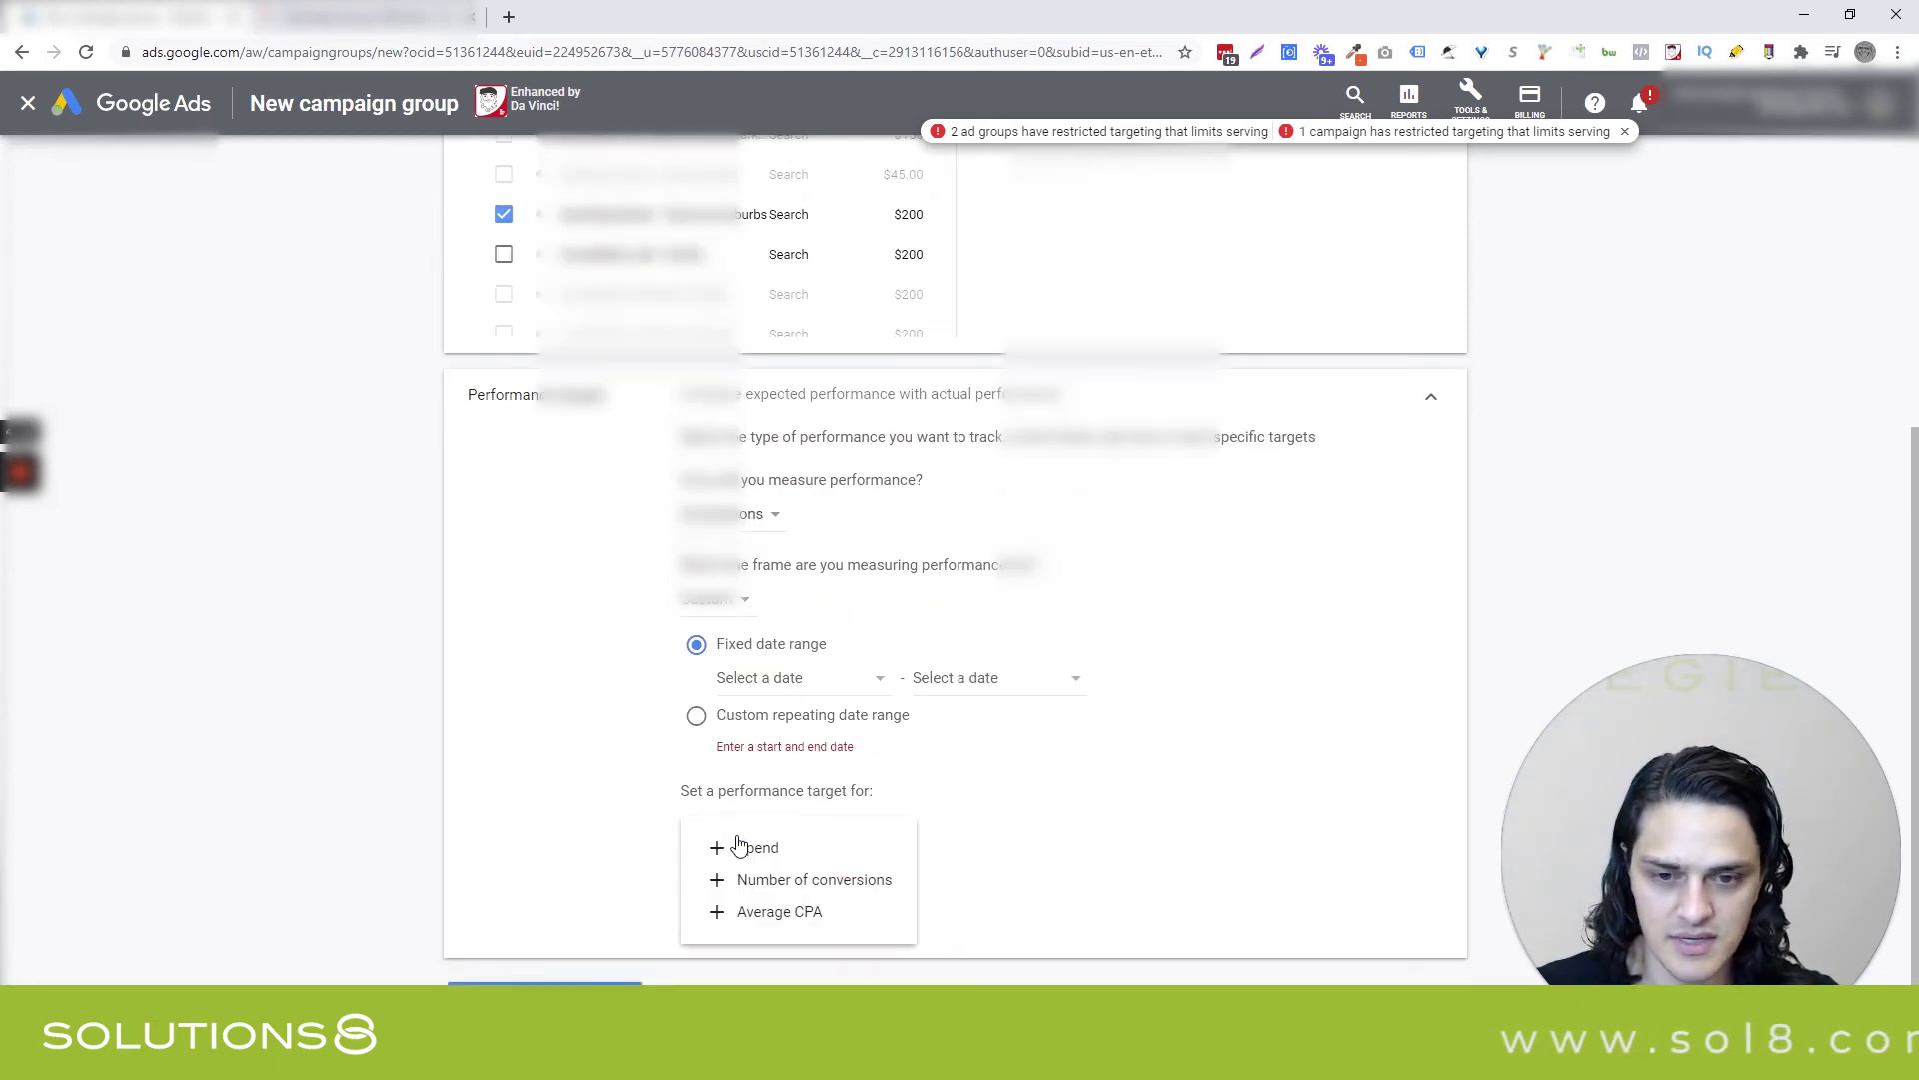
click(717, 912)
scroll(614, 832, down, 2)
click(904, 715)
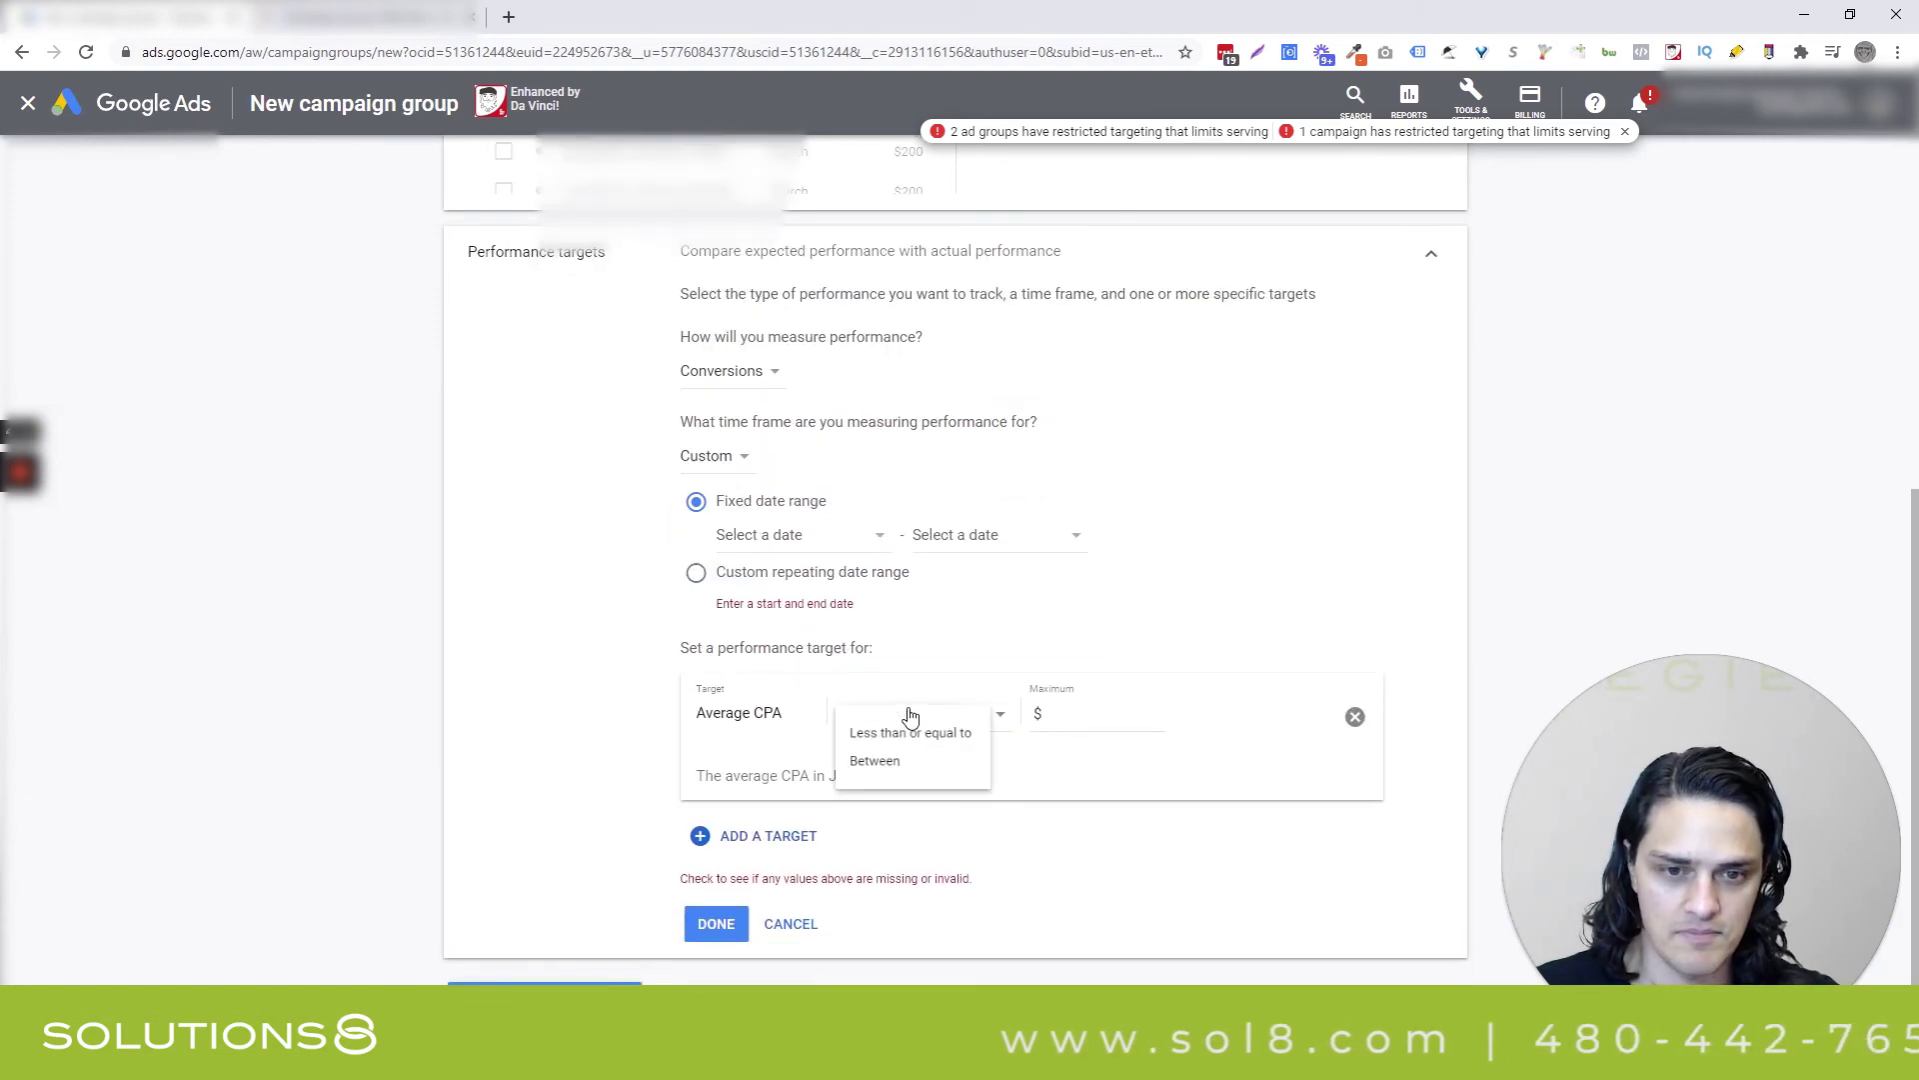
click(920, 771)
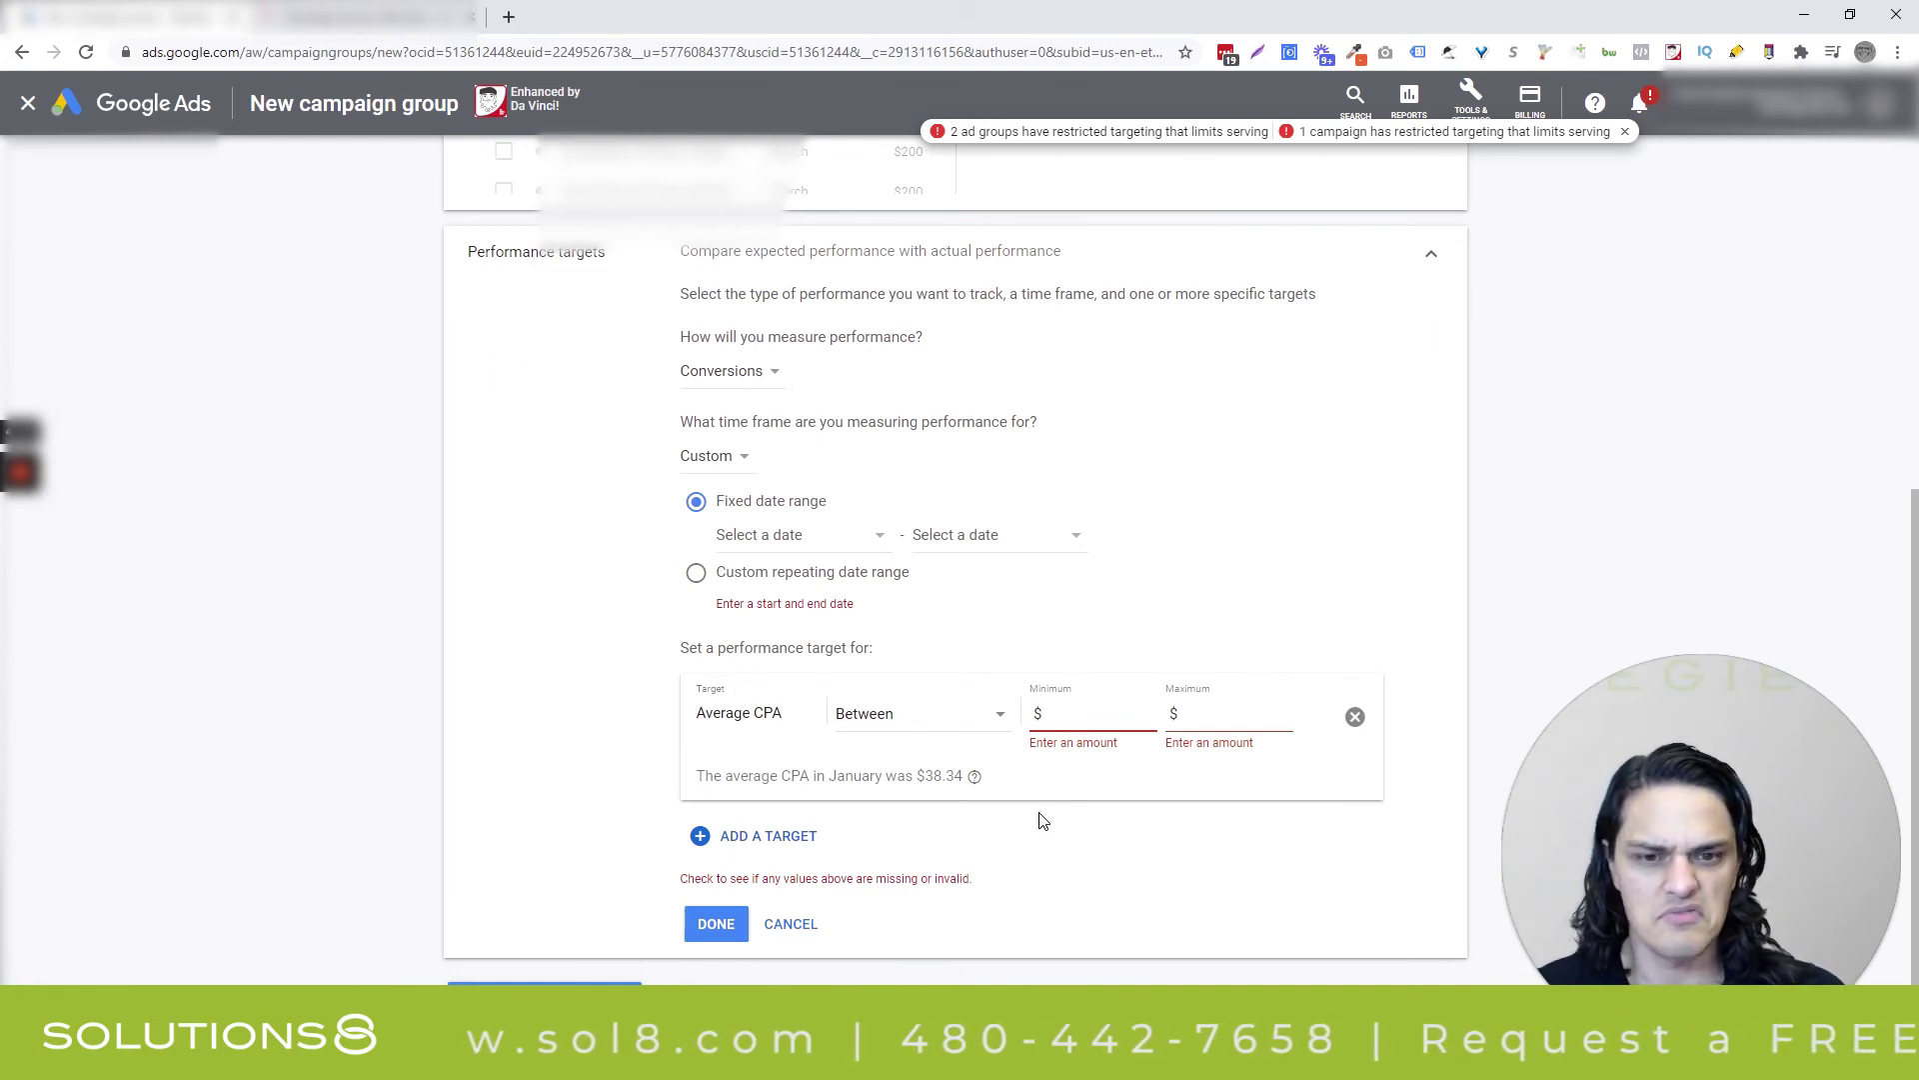
Add a Spend target to the group as well.
click(755, 838)
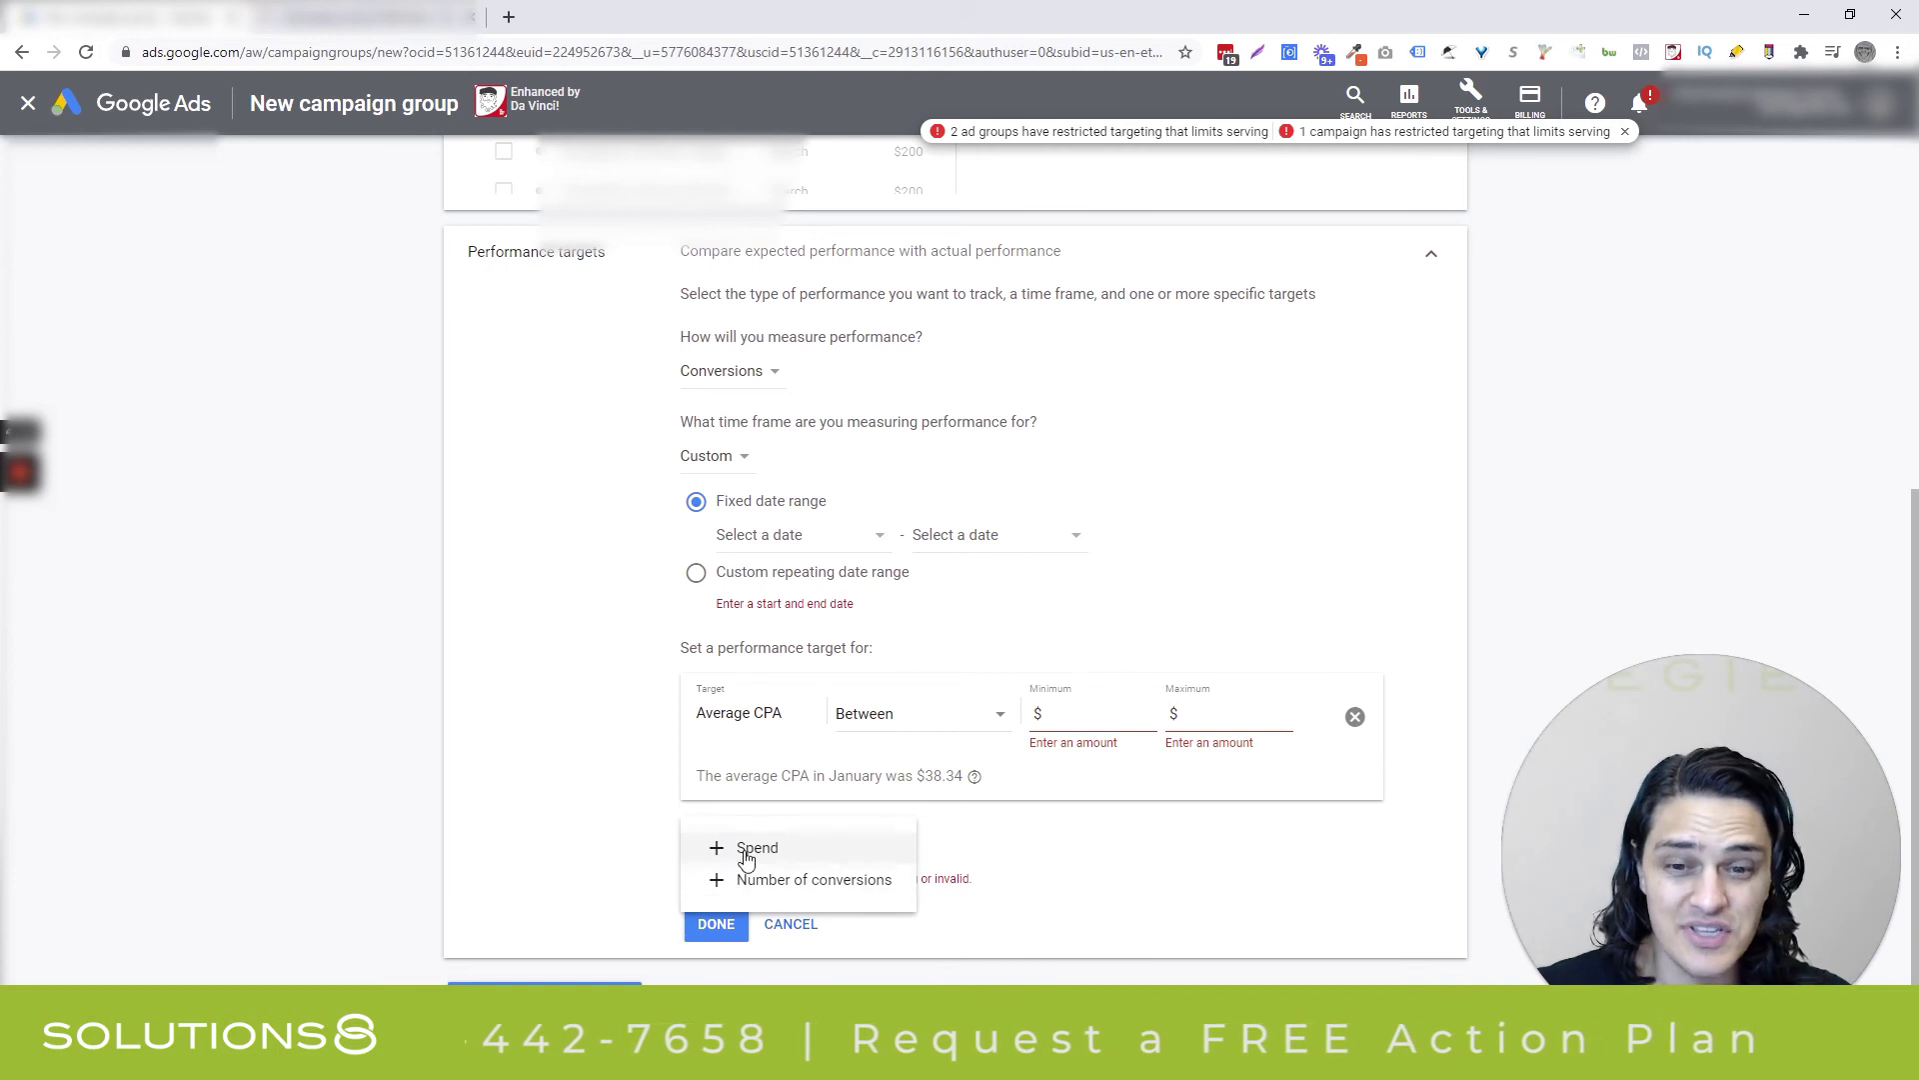
click(744, 847)
scroll(552, 706, down, 2)
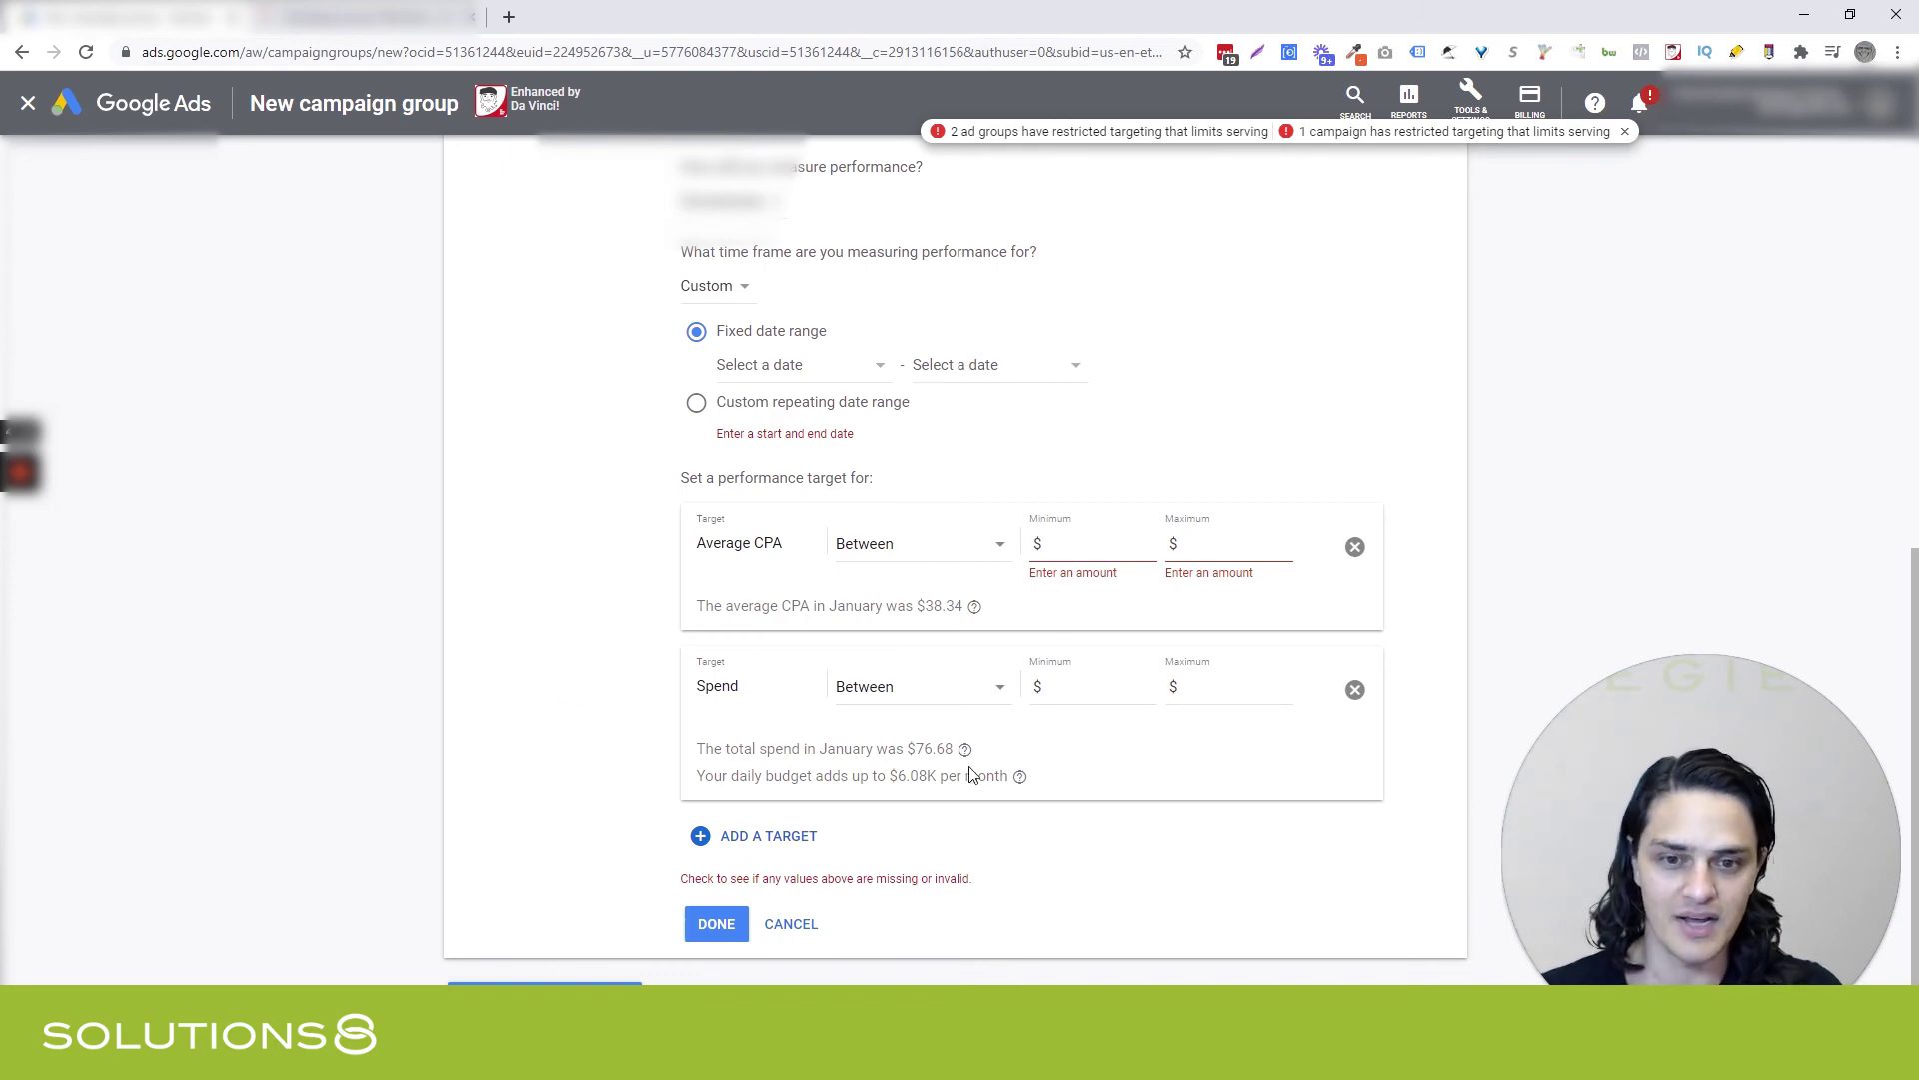
scroll(775, 847, up, 7)
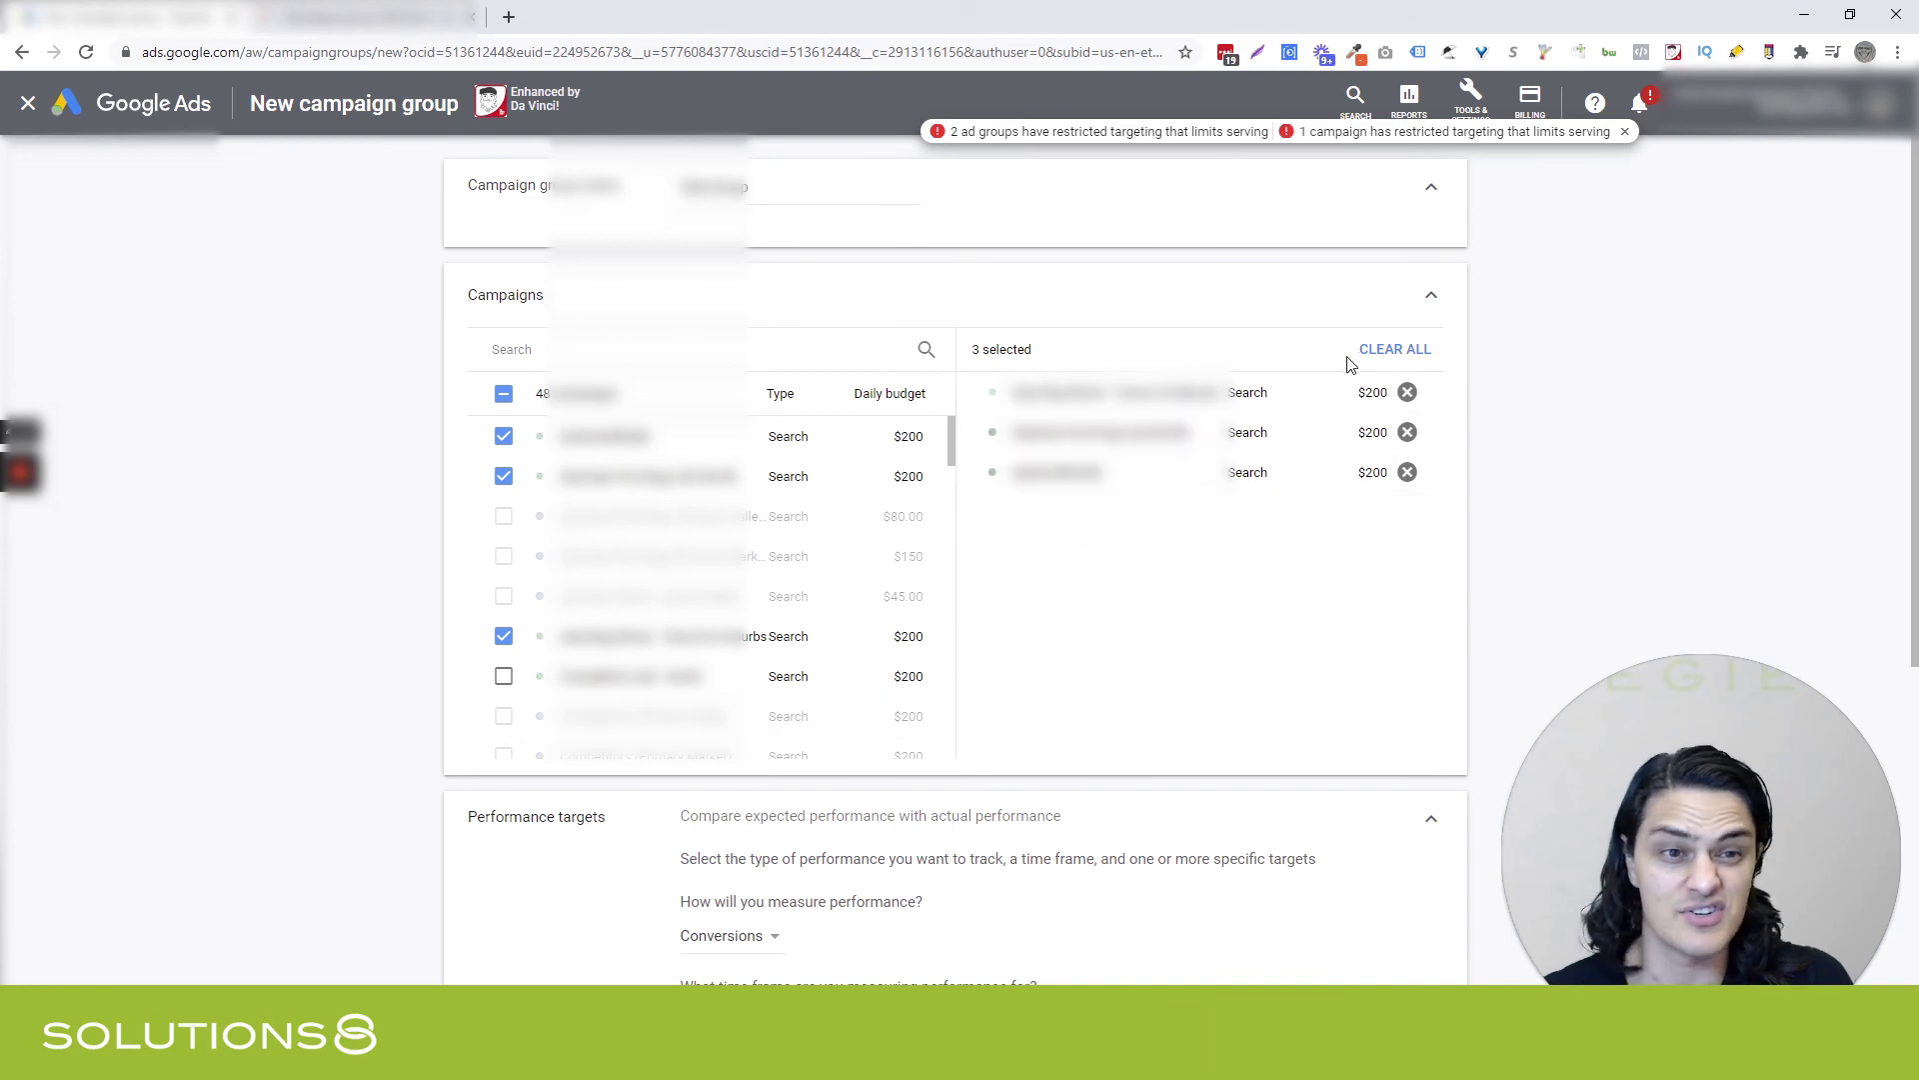
scroll(1016, 606, down, 7)
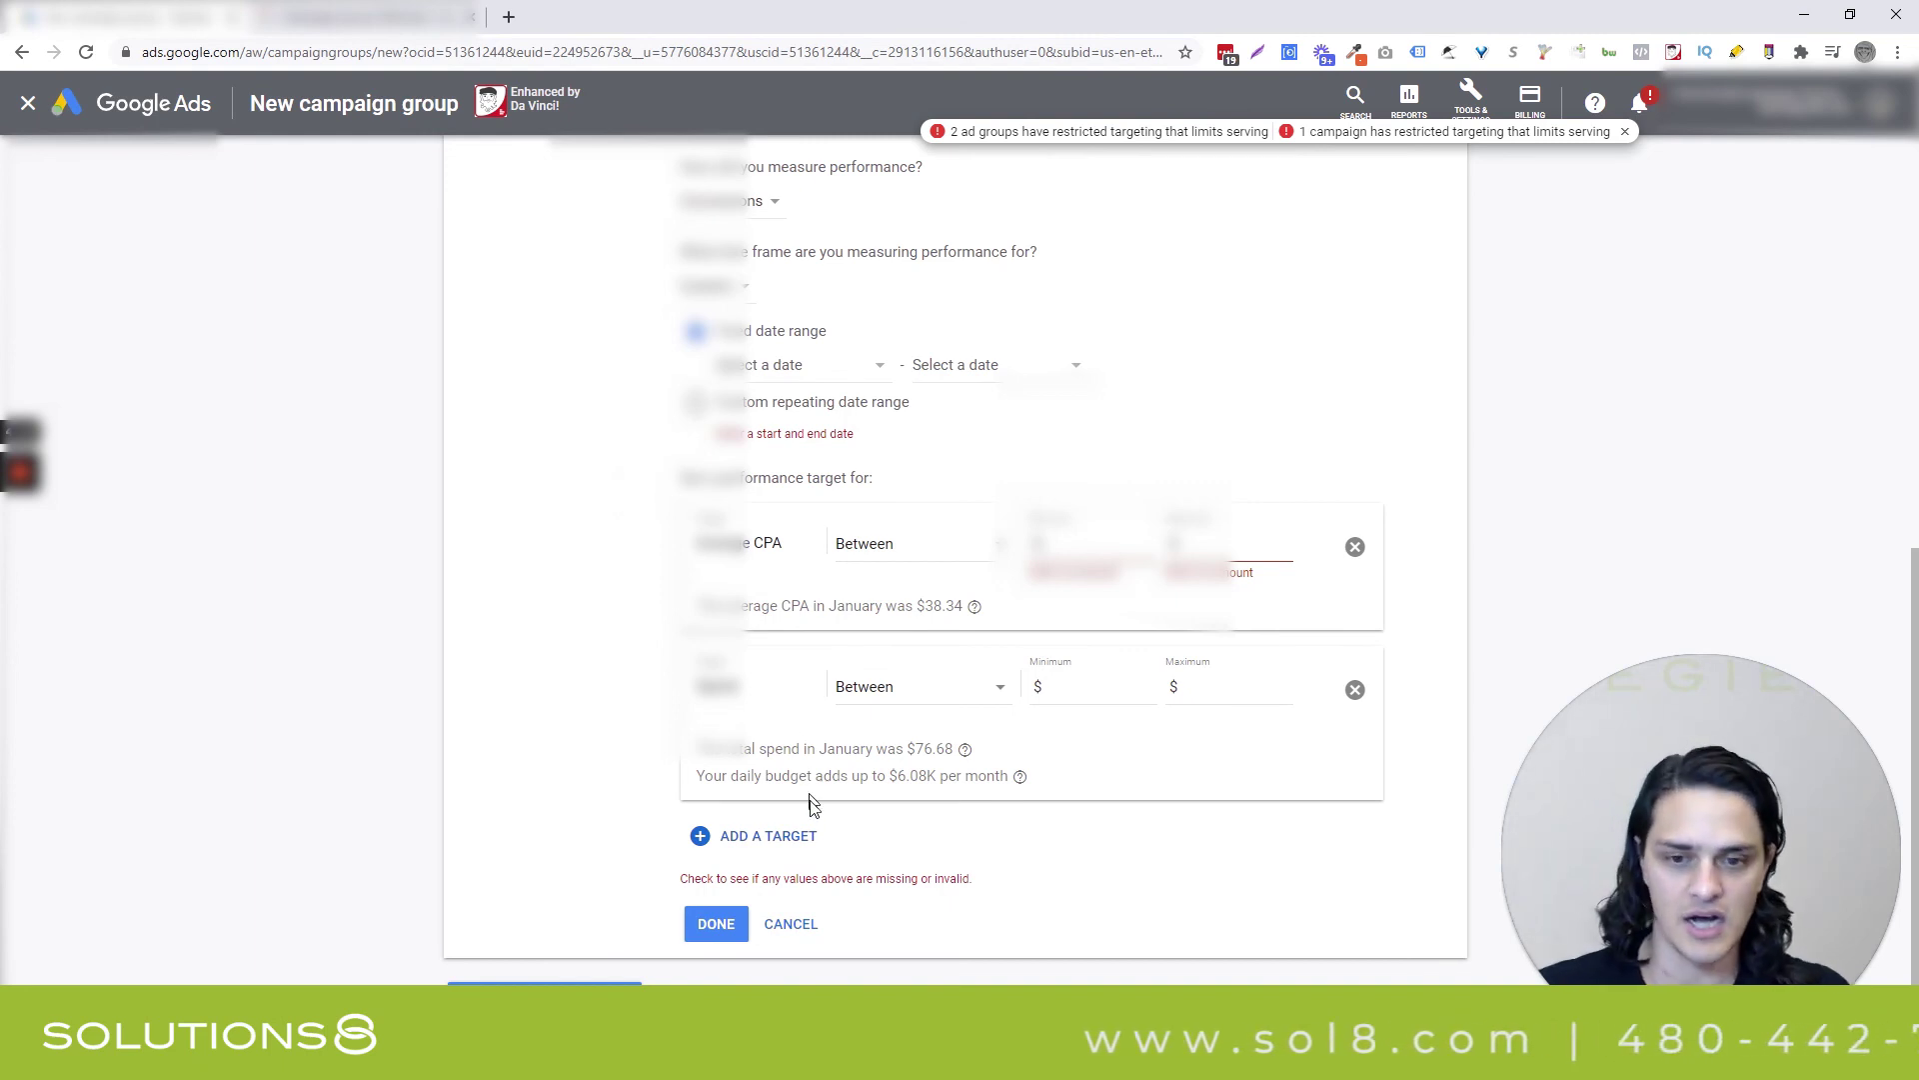
Cancel the performance target editor and discard the new campaign group.
click(791, 925)
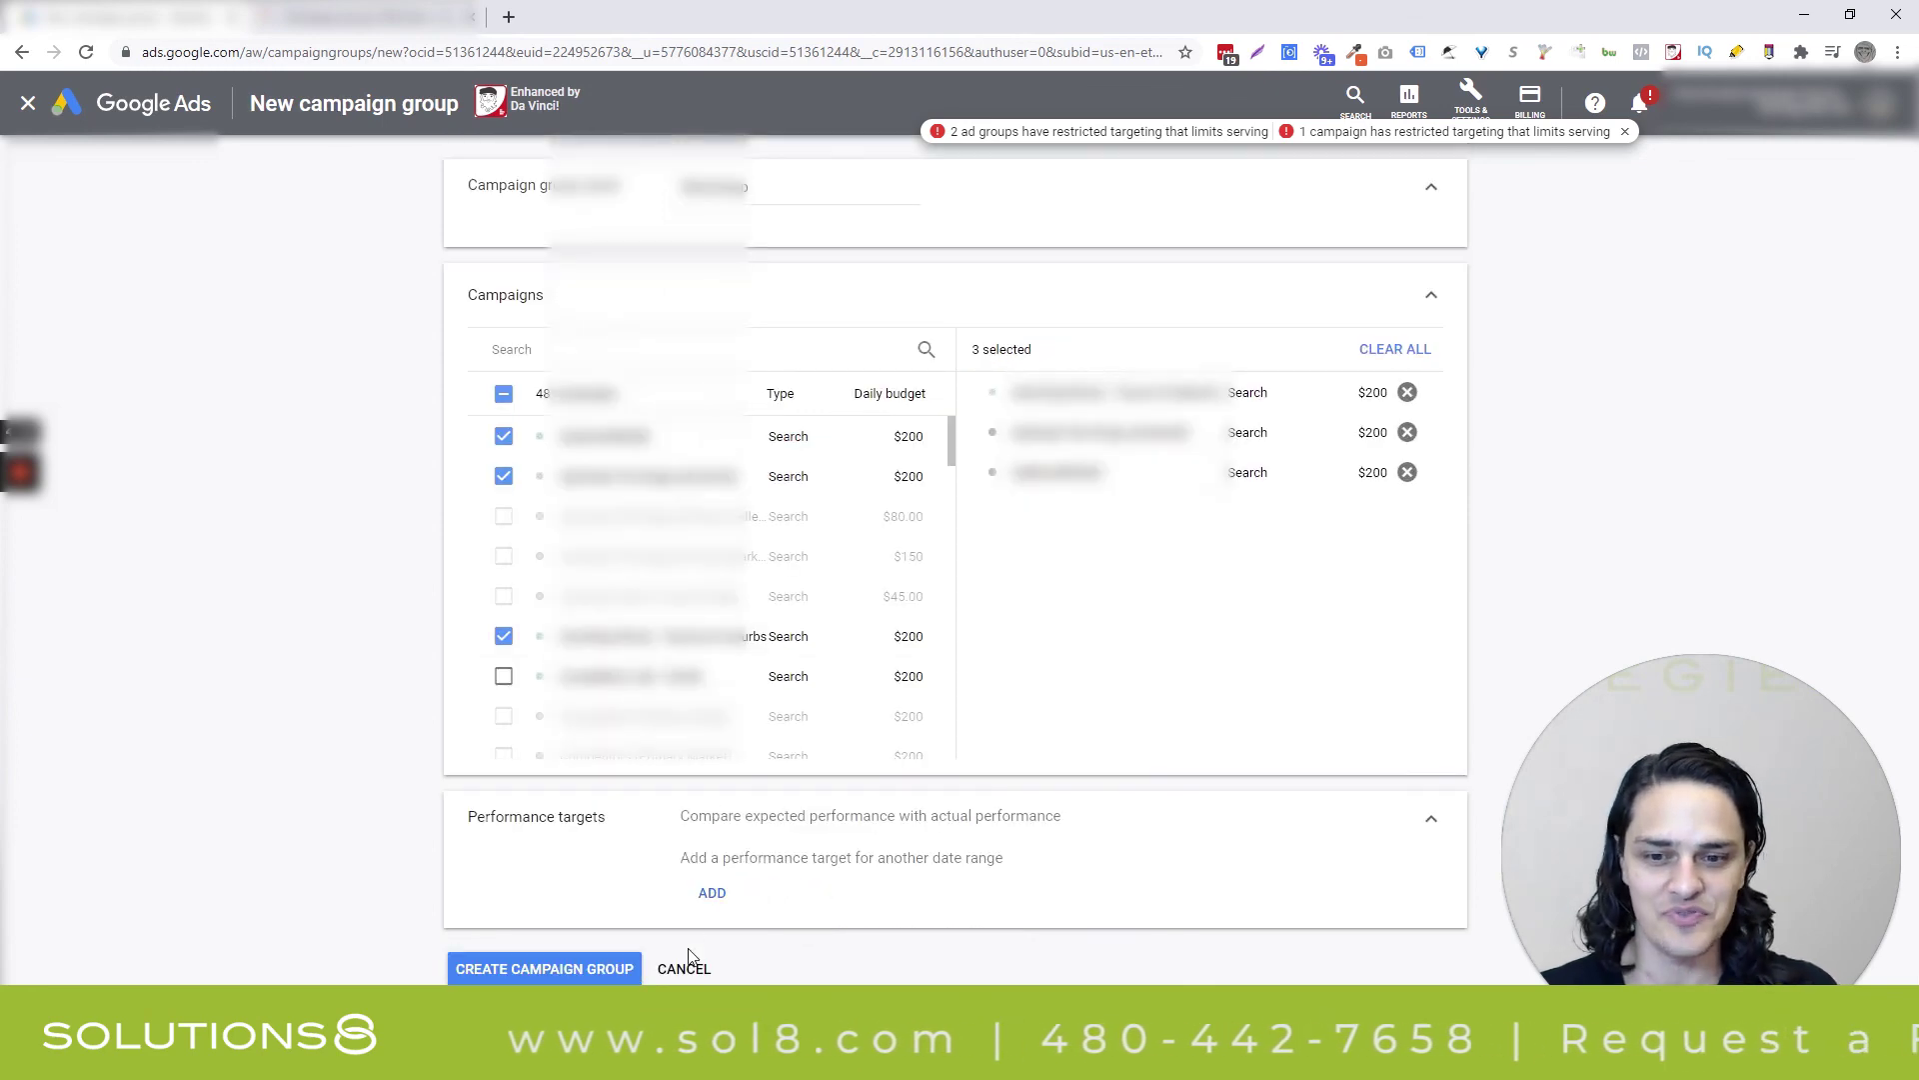
click(686, 974)
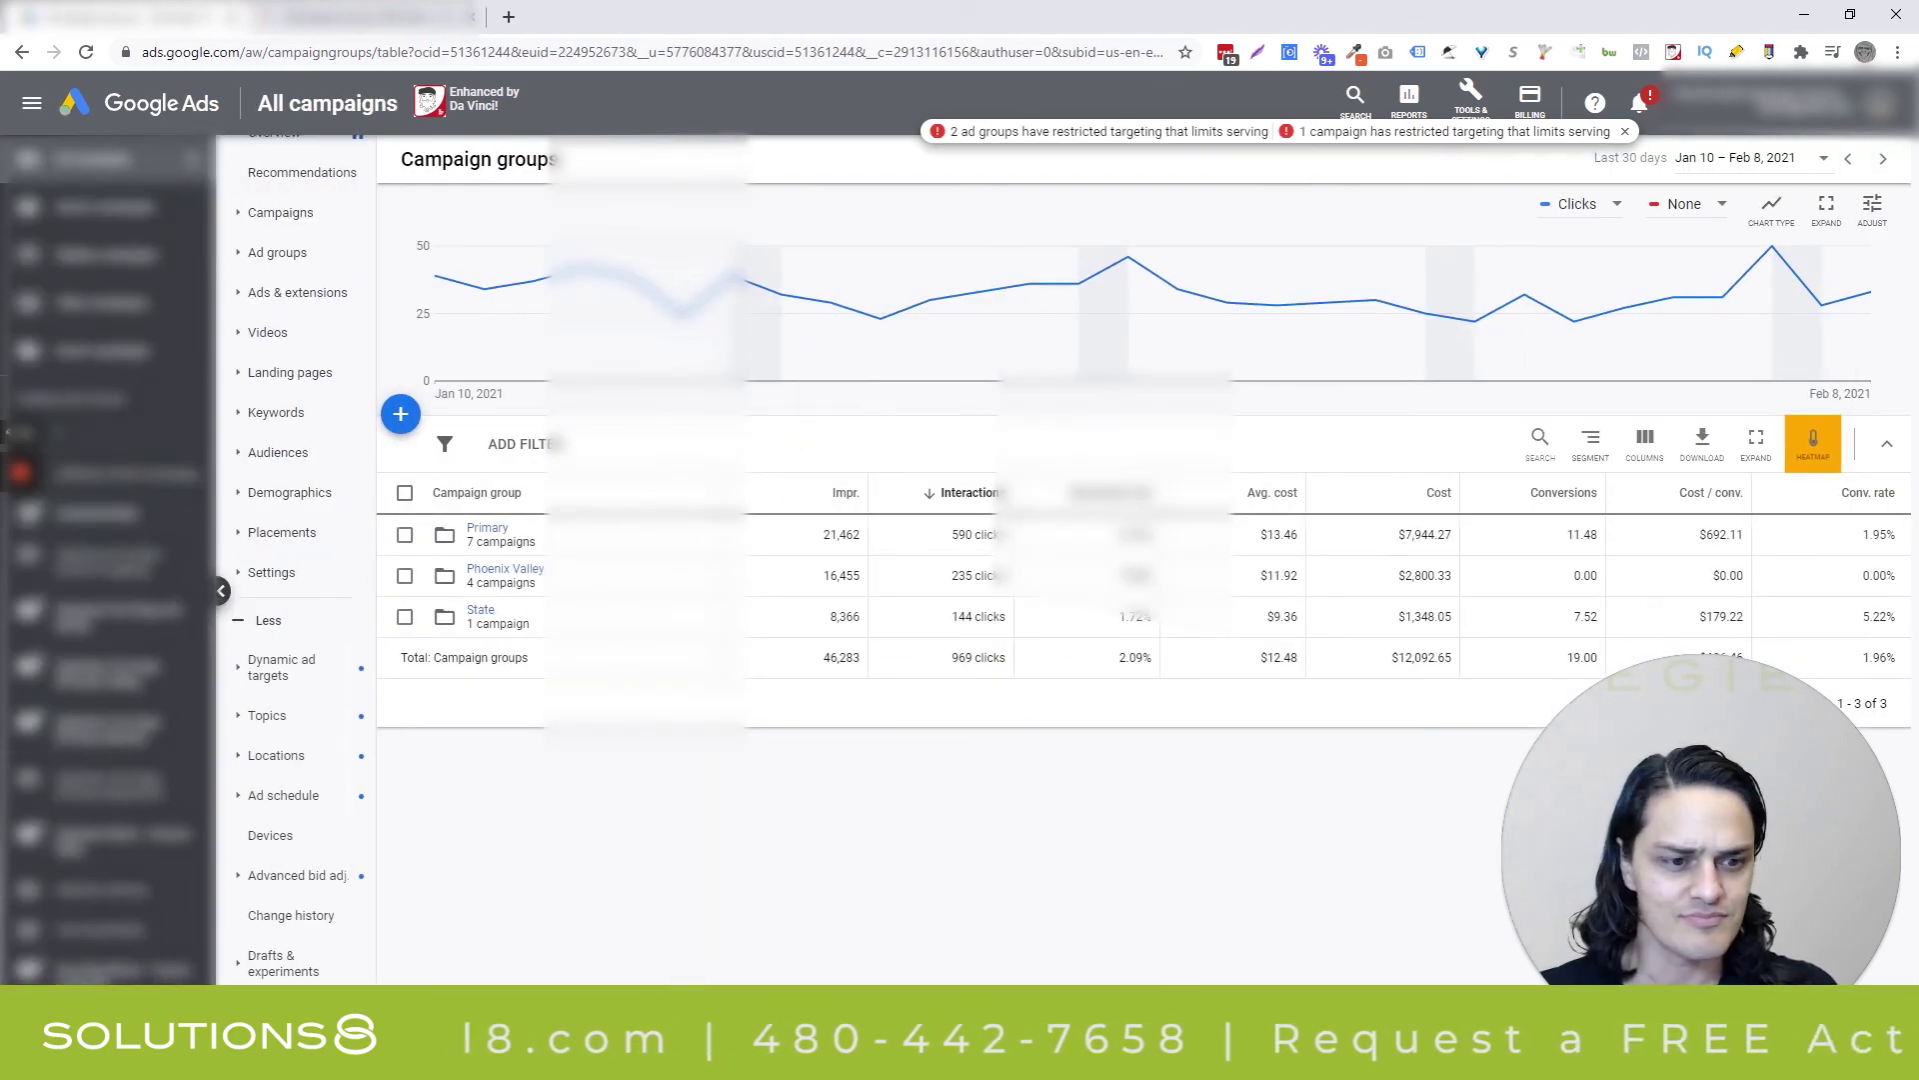